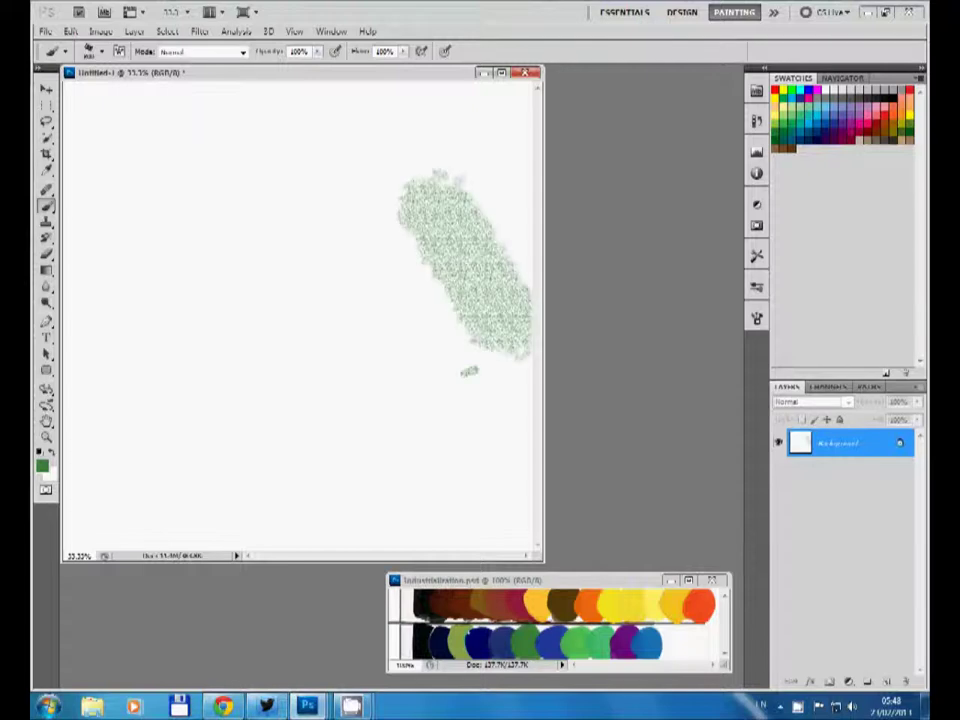
Cover the canvas in green, then paint yellow across the lower and left areas.
drag(480, 120, 150, 330)
drag(150, 420, 440, 470)
drag(100, 460, 480, 450)
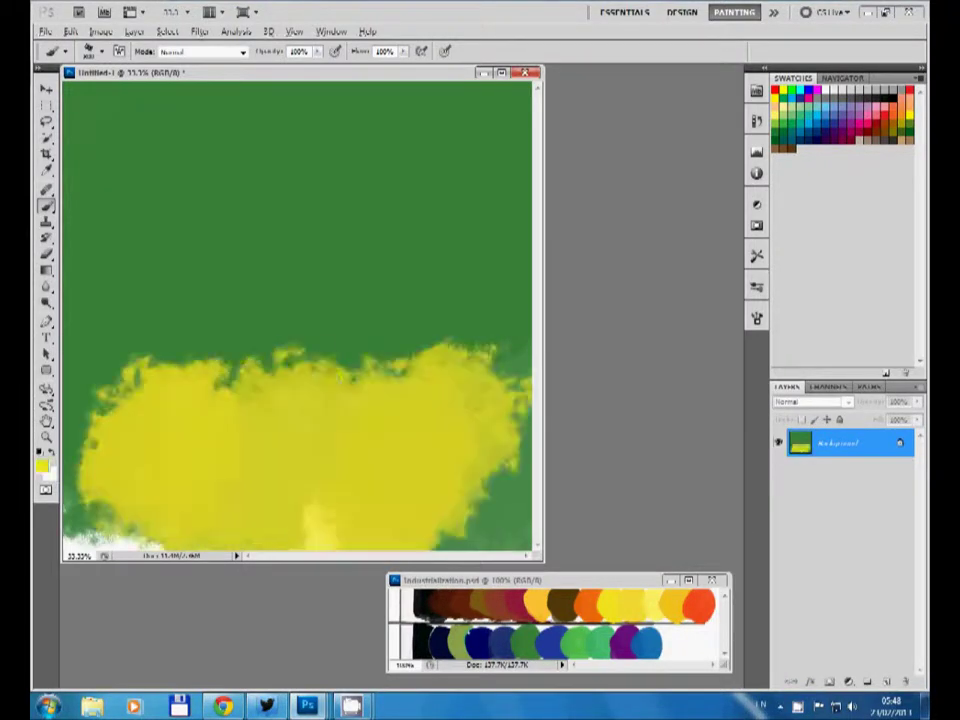
drag(100, 400, 250, 280)
drag(150, 240, 320, 320)
drag(260, 300, 500, 380)
Paint a light blue sky over the upper canvas and teal-green over the lower half.
alt+click(645, 640)
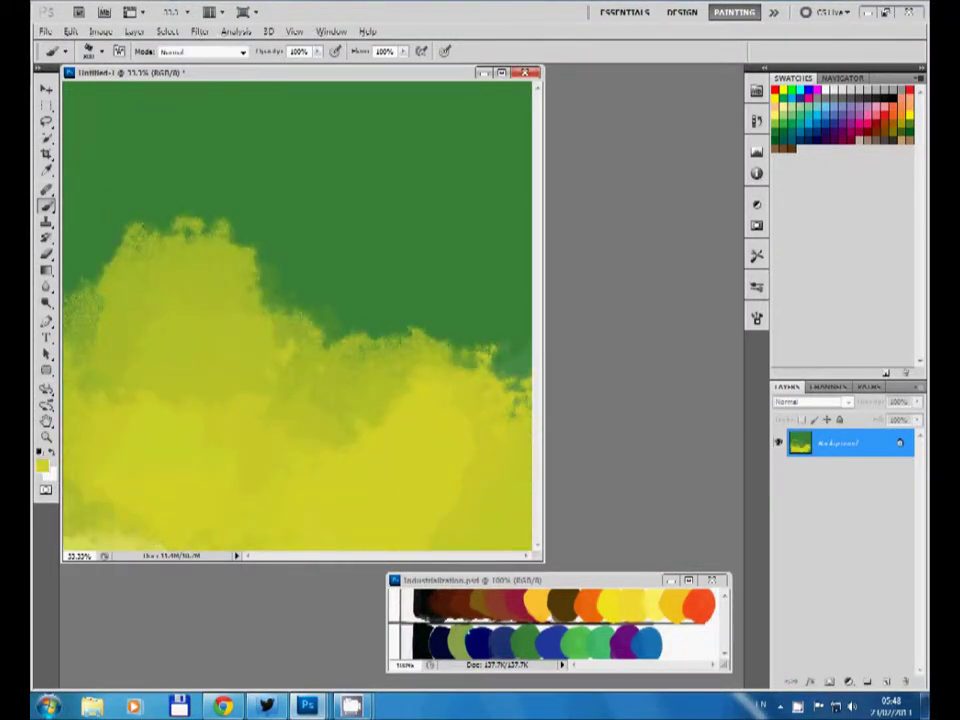
mouse_move(250, 130)
mouse_down()
mouse_move(336, 182)
mouse_move(150, 190)
mouse_move(360, 270)
mouse_up()
drag(420, 140, 400, 175)
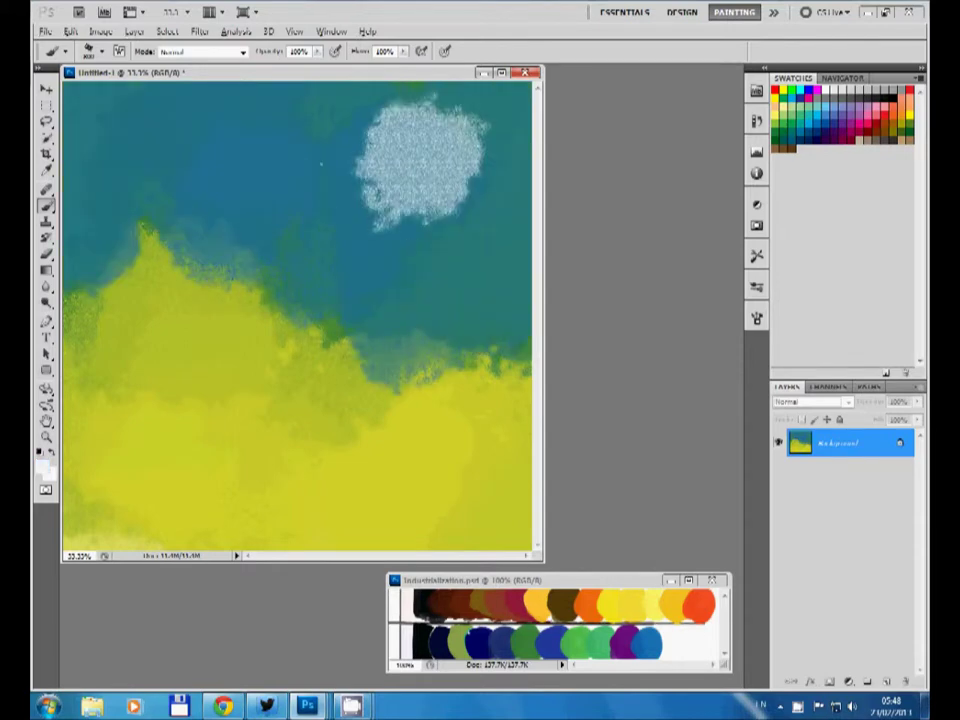
drag(440, 120, 300, 210)
mouse_move(280, 100)
mouse_down()
mouse_move(100, 220)
mouse_move(500, 350)
mouse_up()
drag(100, 380, 480, 360)
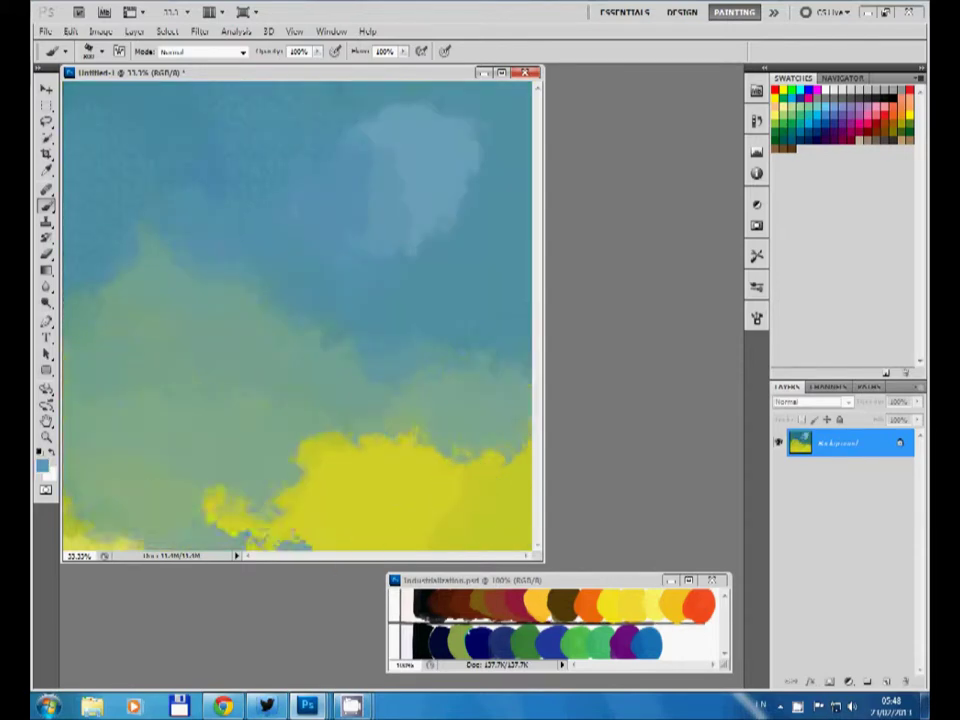
drag(80, 480, 520, 500)
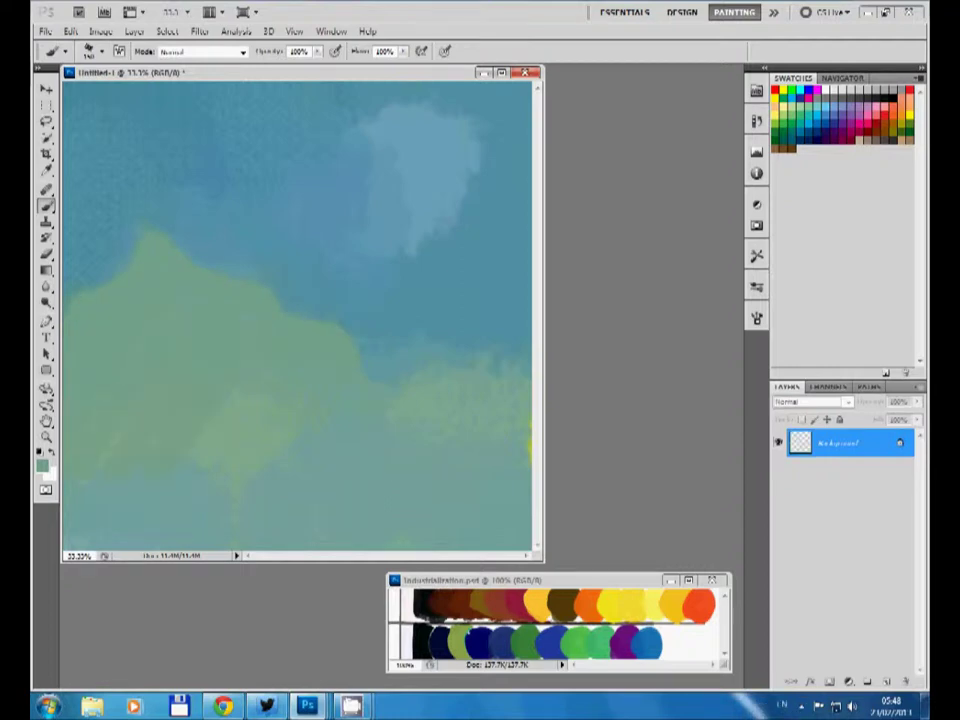
Extend the green landmass up and left into the sky, with light diagonal strokes at lower left.
drag(360, 300, 250, 370)
drag(100, 100, 160, 195)
drag(130, 100, 200, 190)
drag(60, 100, 100, 225)
drag(200, 180, 320, 285)
drag(390, 260, 190, 500)
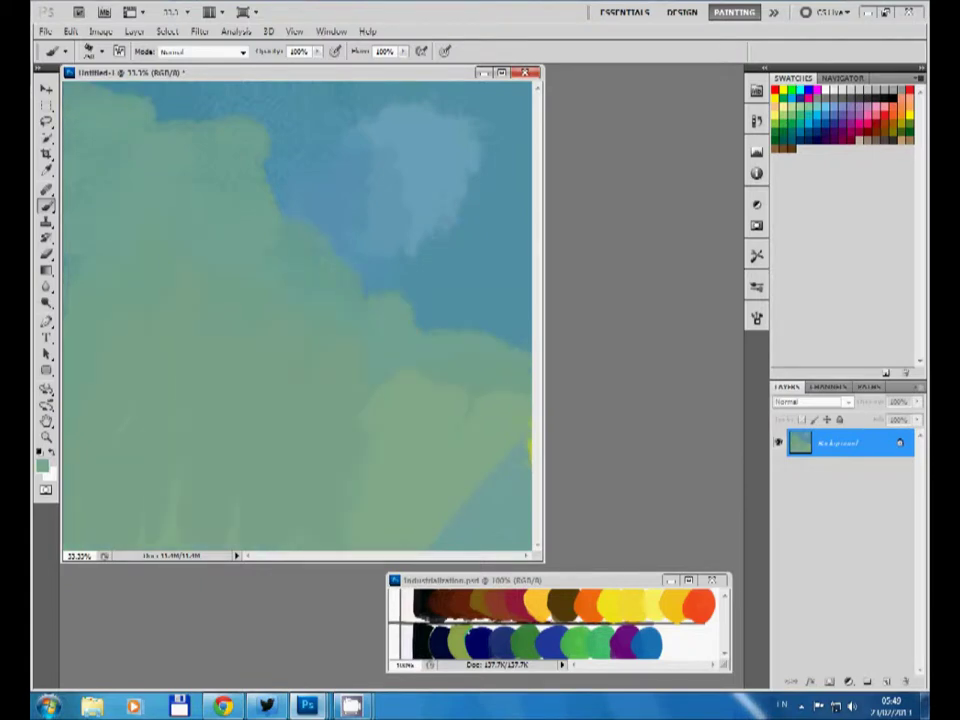
Paint a brown band along the bottom and a brown branch from the right edge.
mouse_move(520, 360)
mouse_down()
mouse_move(485, 388)
mouse_move(355, 425)
mouse_up()
drag(525, 300, 250, 415)
drag(235, 465, 180, 505)
drag(460, 460, 90, 525)
drag(90, 480, 520, 470)
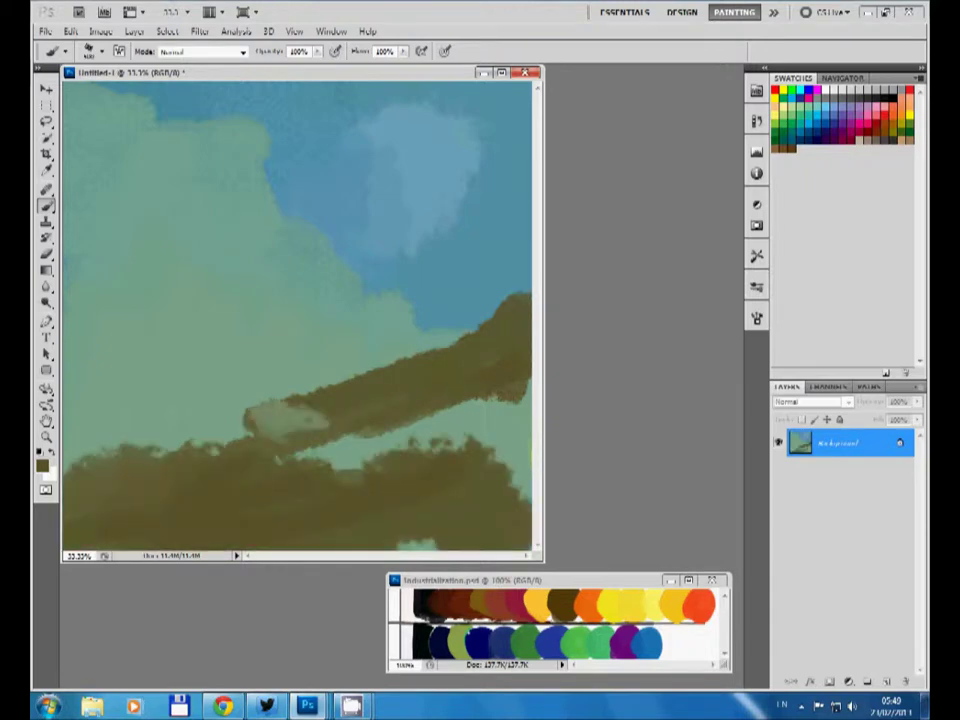
Cover the brown branch with green, shape the band's top into a hill, and add green to the sky.
drag(520, 330, 250, 420)
drag(180, 330, 390, 300)
drag(520, 420, 90, 455)
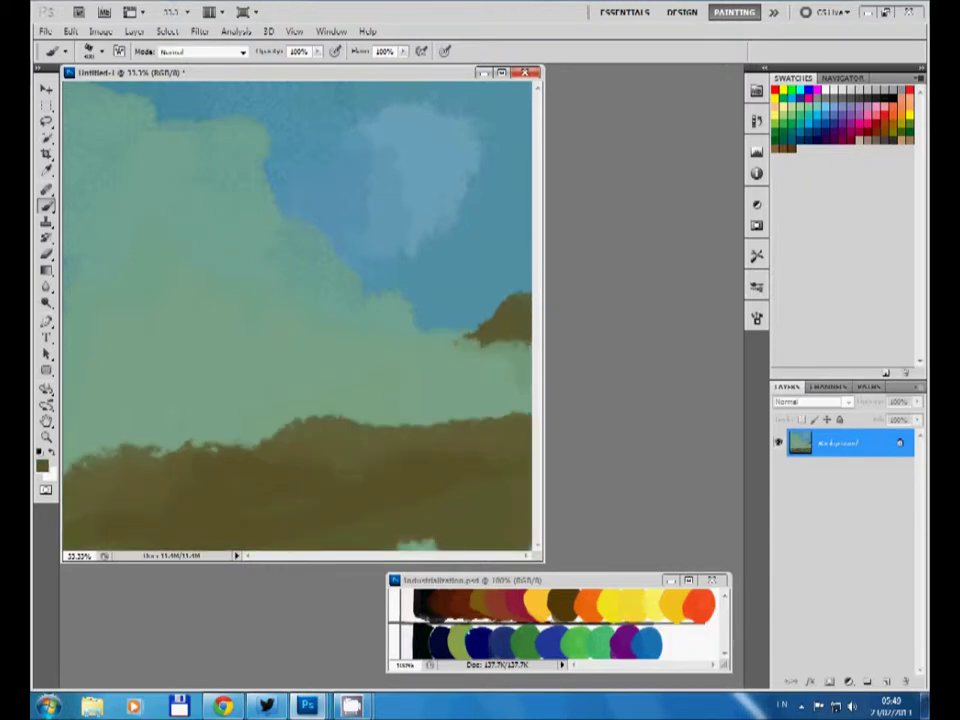
drag(280, 415, 400, 410)
drag(260, 200, 400, 300)
mouse_move(90, 100)
mouse_down()
mouse_move(210, 118)
mouse_move(205, 168)
mouse_up()
mouse_move(240, 330)
mouse_down()
mouse_move(240, 385)
mouse_move(262, 395)
mouse_move(255, 400)
mouse_up()
Paint a round white moon in the upper sky.
drag(400, 180, 415, 182)
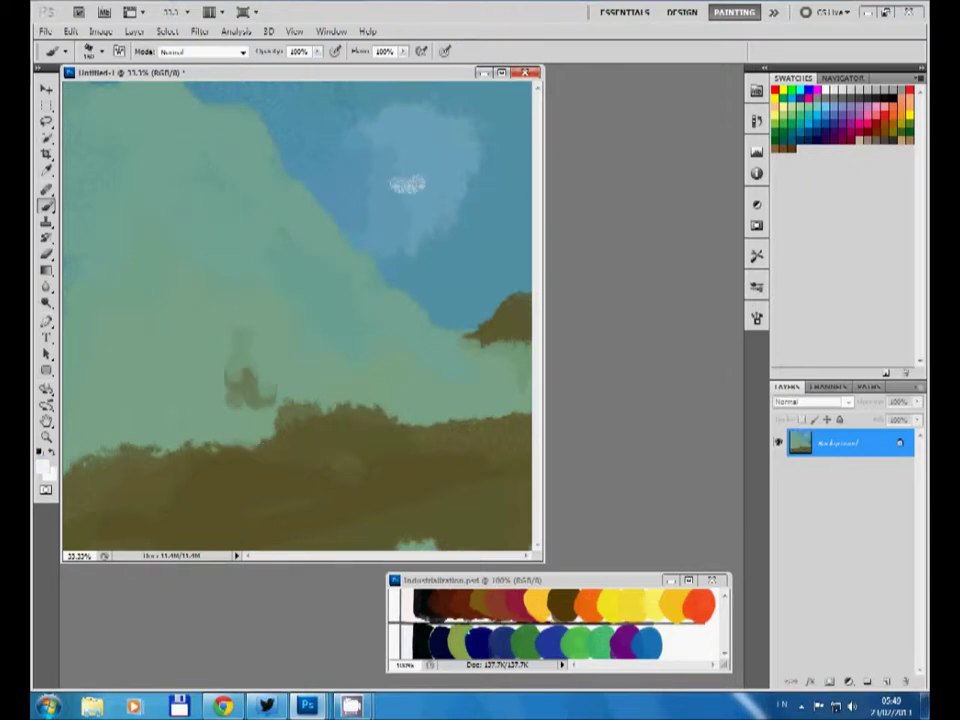
mouse_move(400, 125)
mouse_down()
mouse_move(395, 155)
mouse_move(420, 180)
mouse_up()
mouse_move(360, 145)
mouse_down()
mouse_move(370, 205)
mouse_move(360, 190)
mouse_move(368, 185)
mouse_up()
mouse_move(390, 130)
mouse_down()
mouse_move(385, 180)
mouse_move(380, 170)
mouse_up()
Blend the moon's edge into the sky blue and paint a grey-blue patch inside it.
alt+click(330, 100)
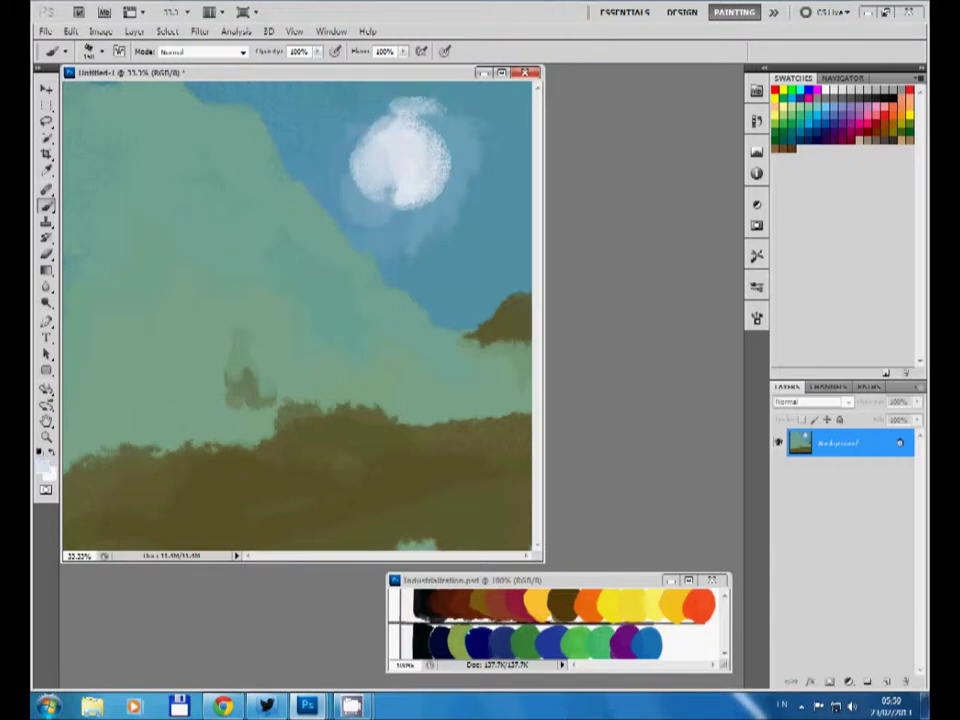
drag(390, 112, 445, 116)
drag(352, 198, 390, 220)
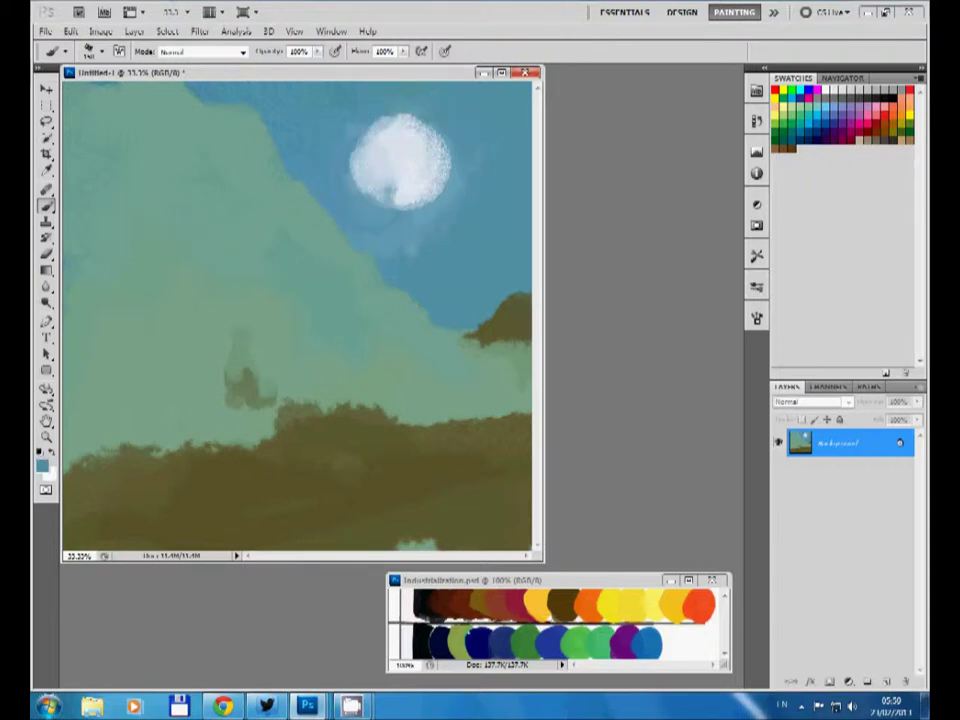
alt+click(372, 190)
mouse_move(385, 150)
mouse_down()
mouse_move(395, 175)
mouse_move(428, 192)
mouse_up()
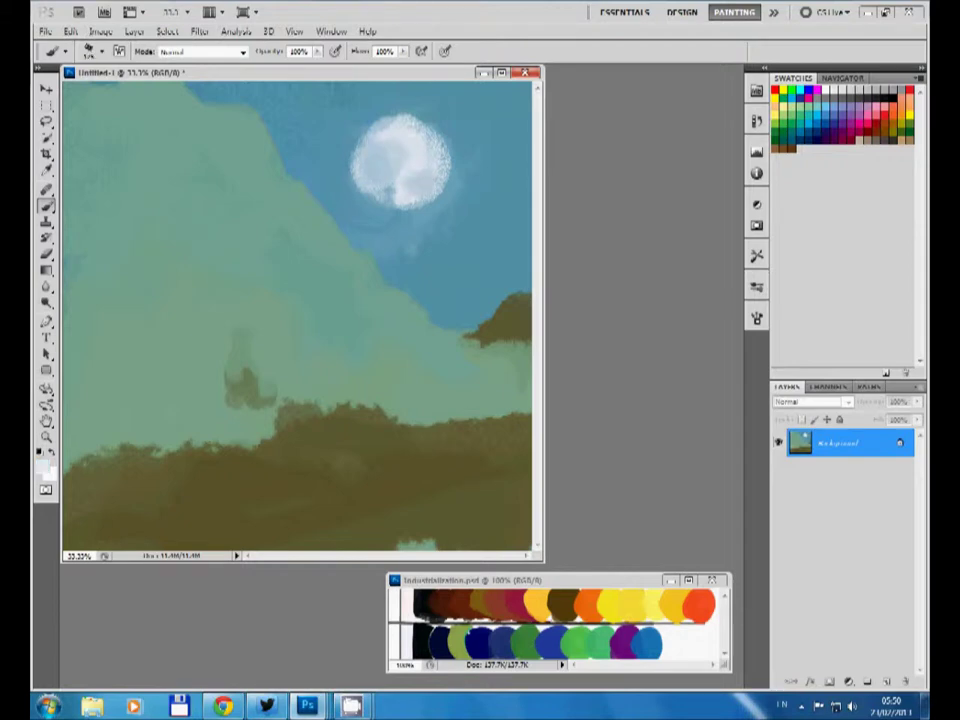
Paint dark and light grey vertical strokes on the left hill.
mouse_move(175, 310)
mouse_down()
mouse_move(230, 345)
mouse_move(232, 365)
mouse_up()
drag(150, 365, 225, 280)
drag(165, 285, 230, 300)
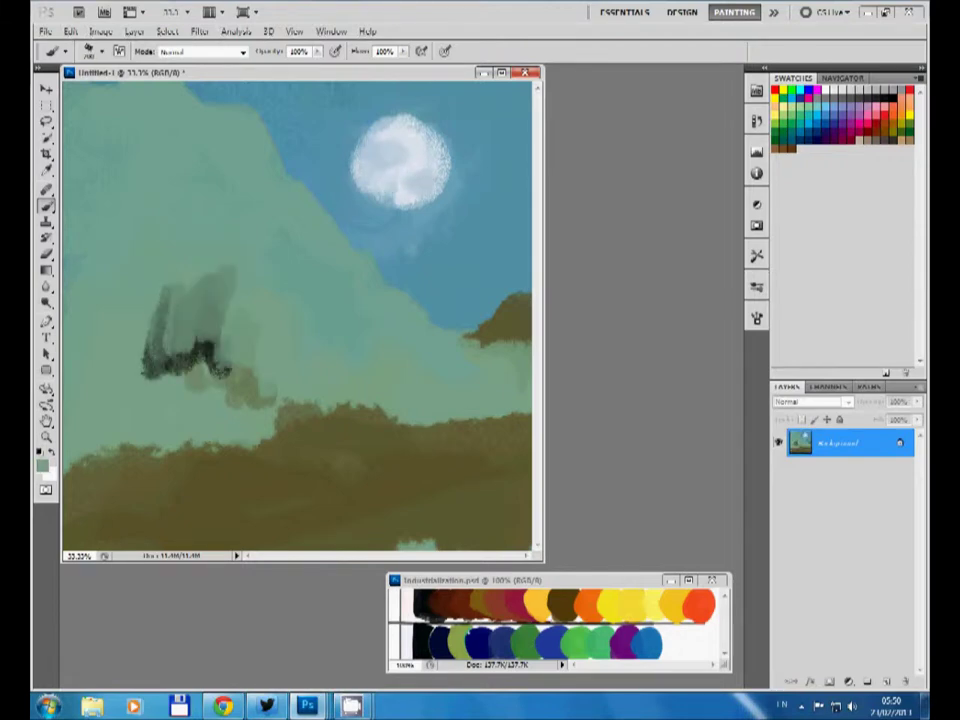
Paint dark vertical strokes on the left grey shape and a grey-green blob near the top.
alt+click(200, 350)
mouse_move(150, 300)
mouse_down()
mouse_move(210, 365)
mouse_move(200, 360)
mouse_up()
alt+click(188, 357)
drag(135, 295, 160, 350)
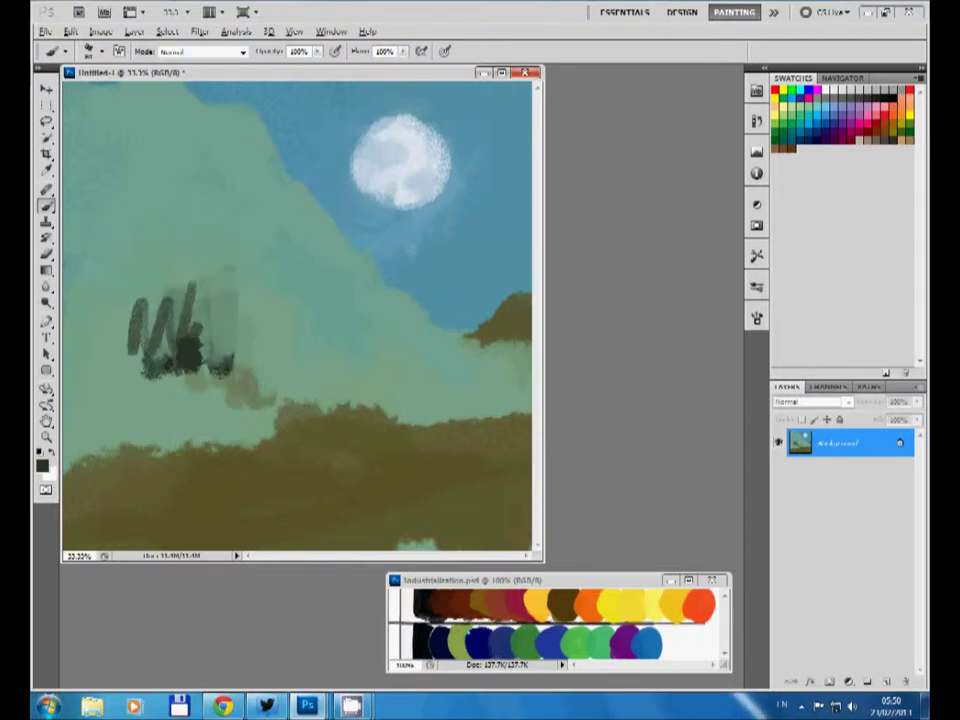
alt+click(245, 395)
mouse_move(215, 110)
mouse_down()
mouse_move(250, 145)
mouse_move(178, 90)
mouse_up()
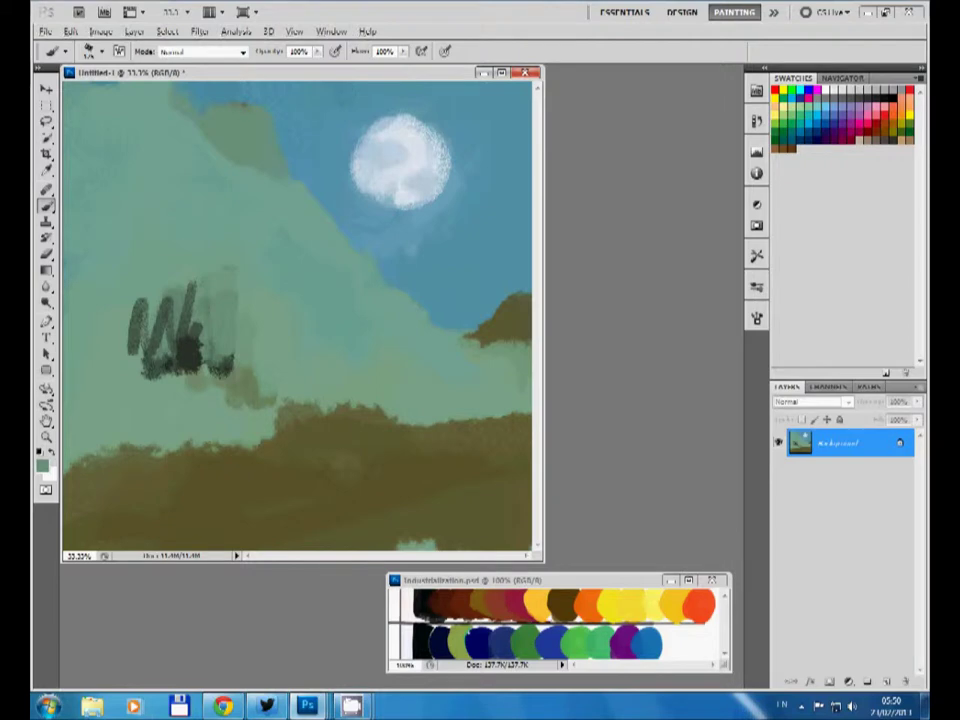
Add pale yellow highlights mid-hill and near the top, plus dark tree-like masses at left.
drag(330, 338, 342, 378)
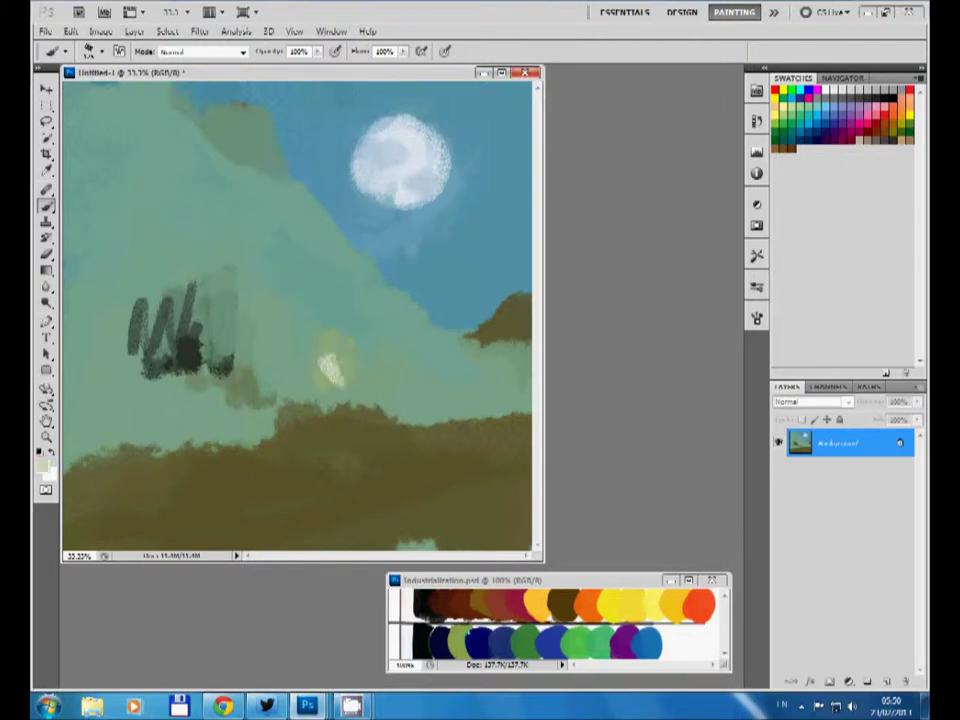
drag(268, 112, 278, 165)
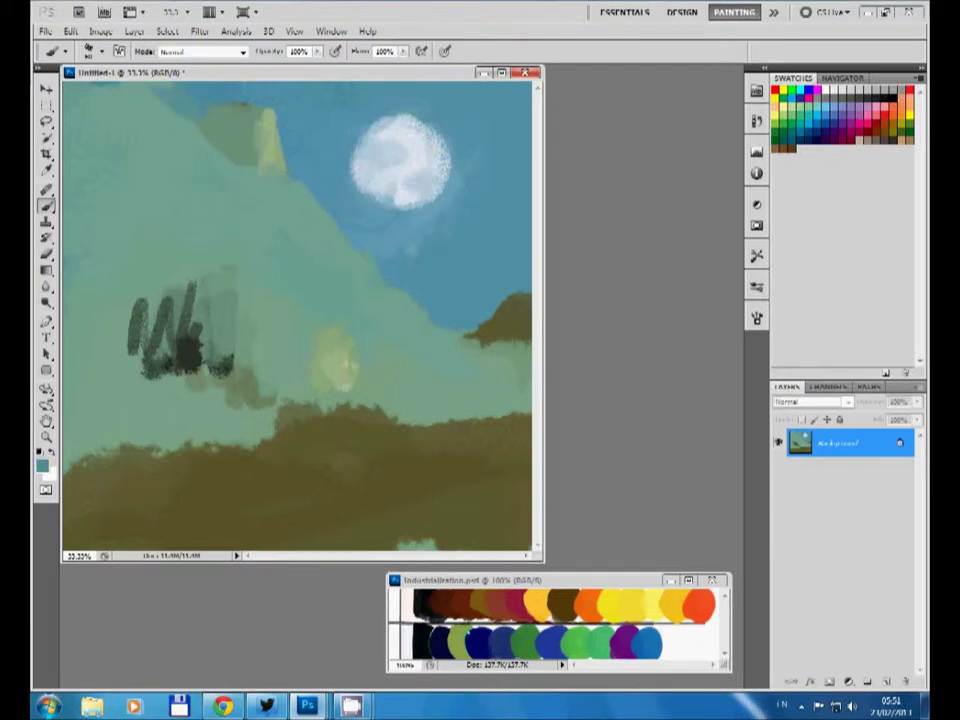
drag(100, 225, 115, 380)
Enlarge the dark left masses and streak light green down through them, carving pointed tree shapes.
drag(150, 290, 230, 350)
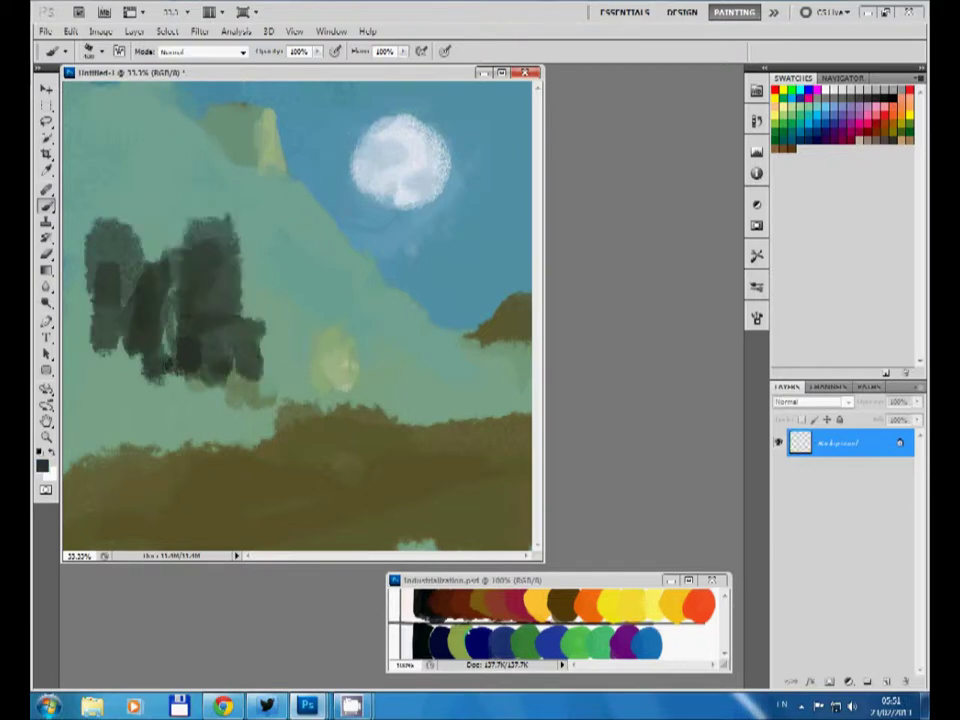
drag(120, 380, 320, 330)
alt+click(189, 208)
drag(100, 225, 115, 300)
drag(150, 240, 165, 330)
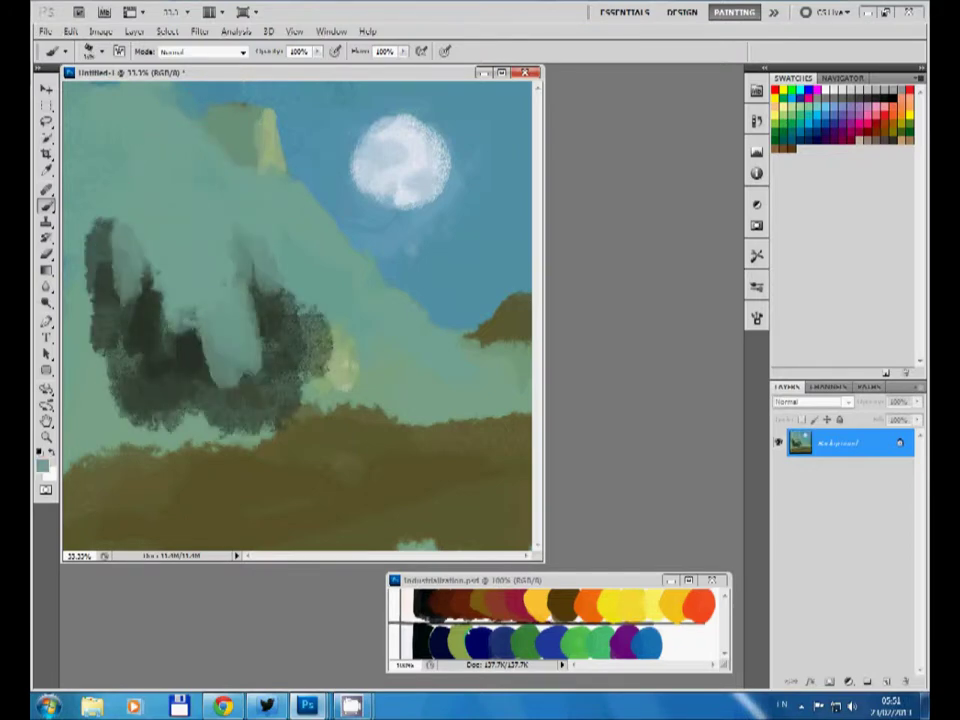
drag(215, 235, 225, 340)
drag(260, 250, 290, 330)
mouse_move(185, 230)
mouse_down()
mouse_move(195, 290)
mouse_move(170, 290)
mouse_up()
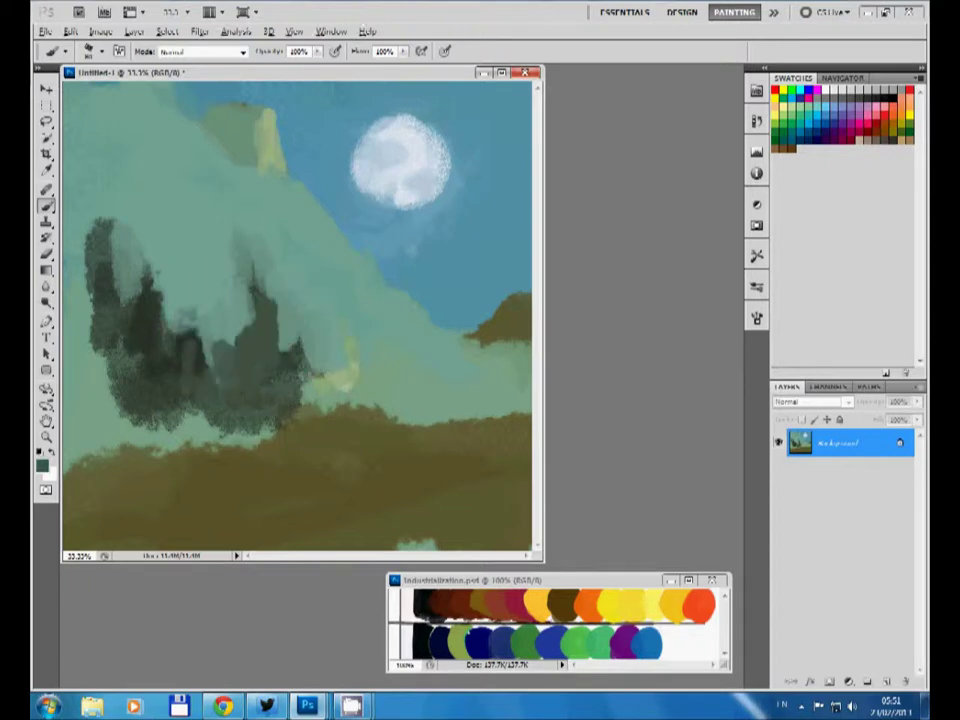
Paint lighter green into the tree masses and grow a yellow-green patch on the upper hill.
alt+click(198, 288)
drag(95, 215, 118, 320)
mouse_move(200, 180)
mouse_down()
mouse_move(215, 240)
mouse_move(255, 300)
mouse_up()
drag(160, 245, 165, 300)
drag(182, 198, 186, 260)
mouse_move(160, 105)
mouse_down()
mouse_move(180, 140)
mouse_move(250, 165)
mouse_move(245, 180)
mouse_up()
mouse_move(150, 140)
mouse_down()
mouse_move(175, 150)
mouse_move(230, 210)
mouse_move(180, 160)
mouse_up()
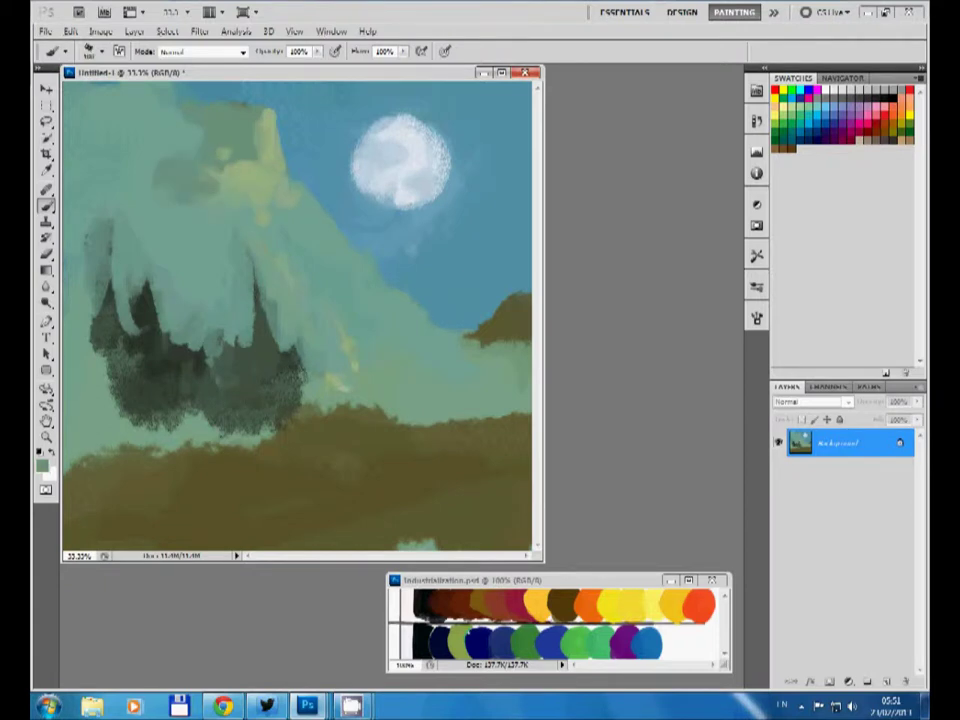
Paint dark green foliage on the left trees, then lighten the central mass with grey-green.
mouse_move(110, 215)
mouse_down()
mouse_move(100, 250)
mouse_move(115, 235)
mouse_up()
mouse_move(80, 290)
mouse_down()
mouse_move(170, 300)
mouse_move(165, 285)
mouse_move(185, 350)
mouse_move(147, 358)
mouse_up()
mouse_move(128, 325)
mouse_down()
mouse_move(128, 358)
mouse_move(115, 358)
mouse_move(135, 315)
mouse_up()
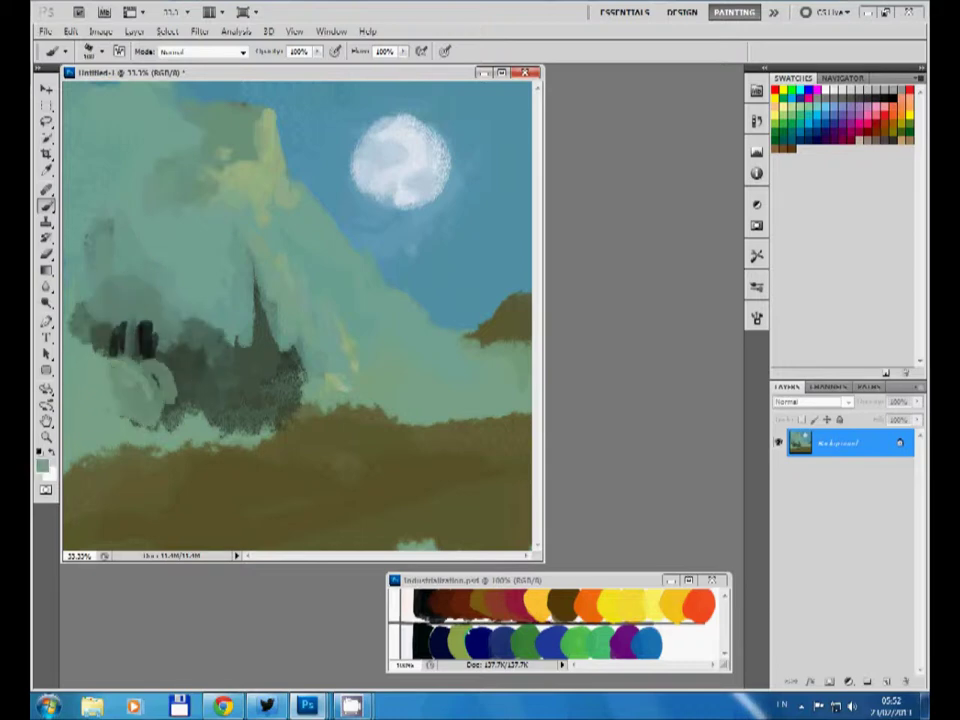
mouse_move(120, 400)
mouse_down()
mouse_move(172, 345)
mouse_move(260, 300)
mouse_up()
mouse_move(200, 375)
mouse_down()
mouse_move(250, 330)
mouse_move(290, 320)
mouse_up()
drag(139, 381, 345, 383)
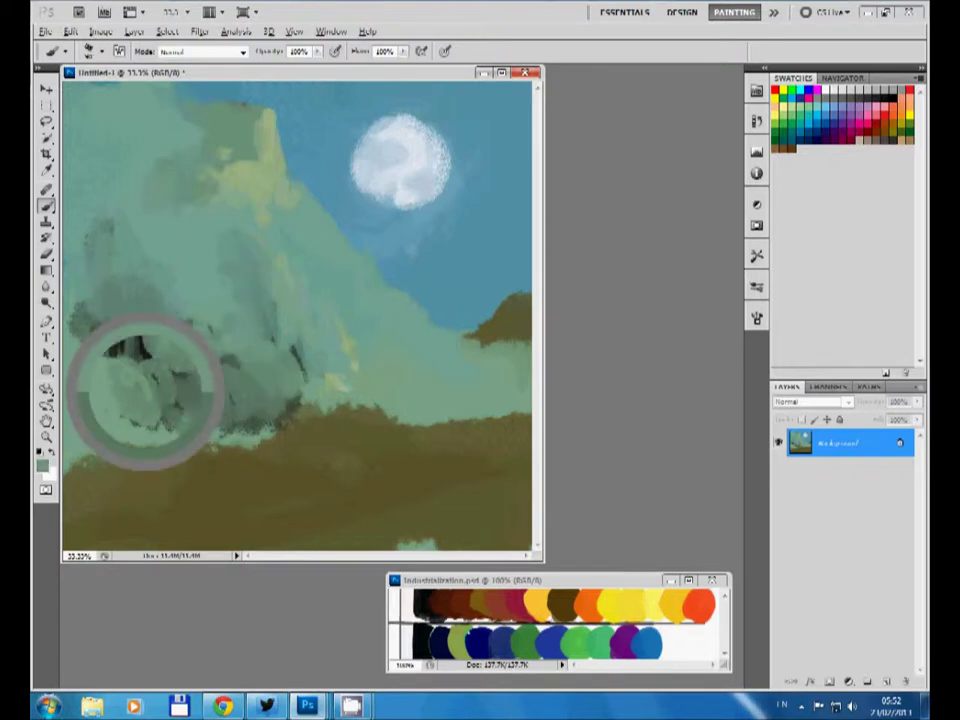
Brush yellow-green over the central mass and darker grey-green along the left mass.
drag(170, 265, 240, 240)
drag(195, 282, 227, 256)
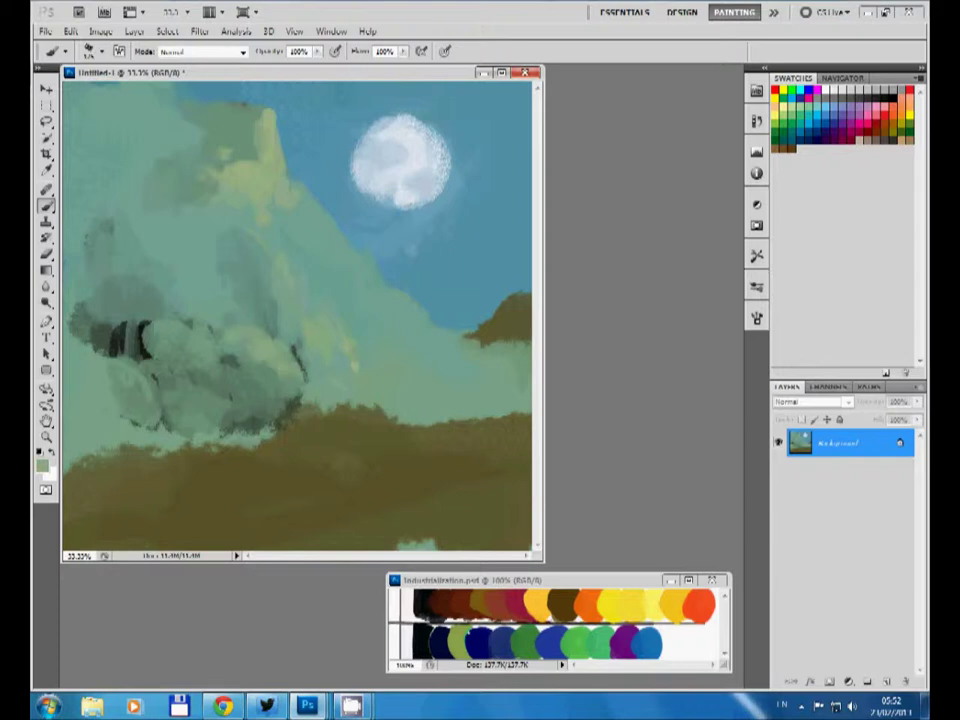
drag(118, 260, 168, 234)
drag(160, 216, 180, 198)
mouse_move(120, 300)
mouse_down()
mouse_move(160, 280)
mouse_move(105, 320)
mouse_move(105, 205)
mouse_up()
drag(75, 300, 95, 260)
drag(75, 400, 130, 360)
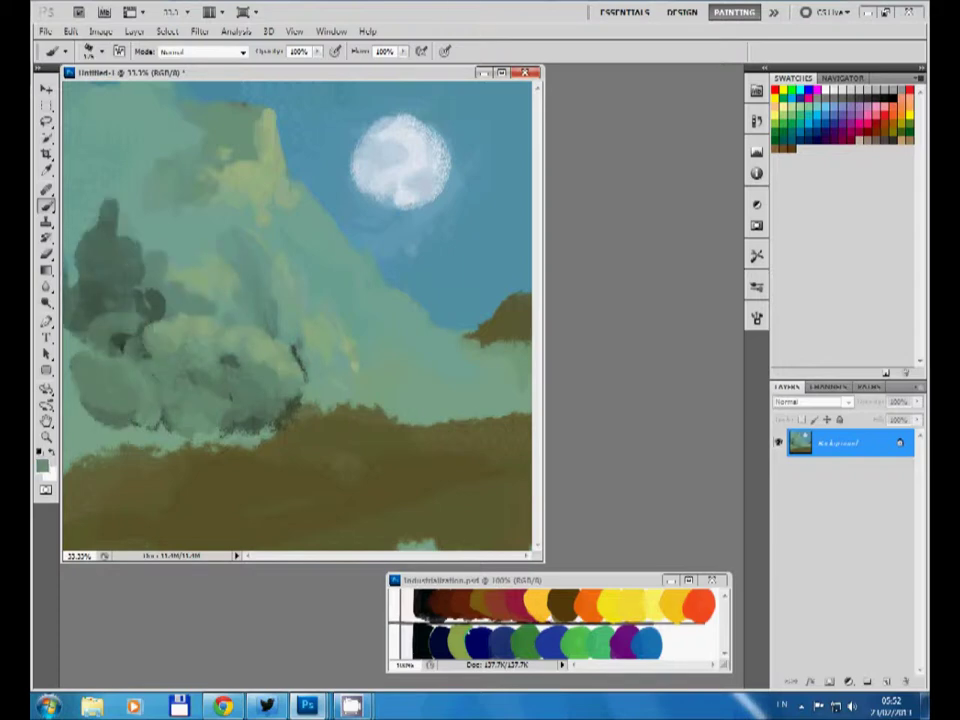
mouse_move(110, 250)
mouse_down()
mouse_move(125, 200)
mouse_move(88, 180)
mouse_move(70, 200)
mouse_move(95, 175)
mouse_move(120, 220)
mouse_up()
drag(80, 330, 110, 262)
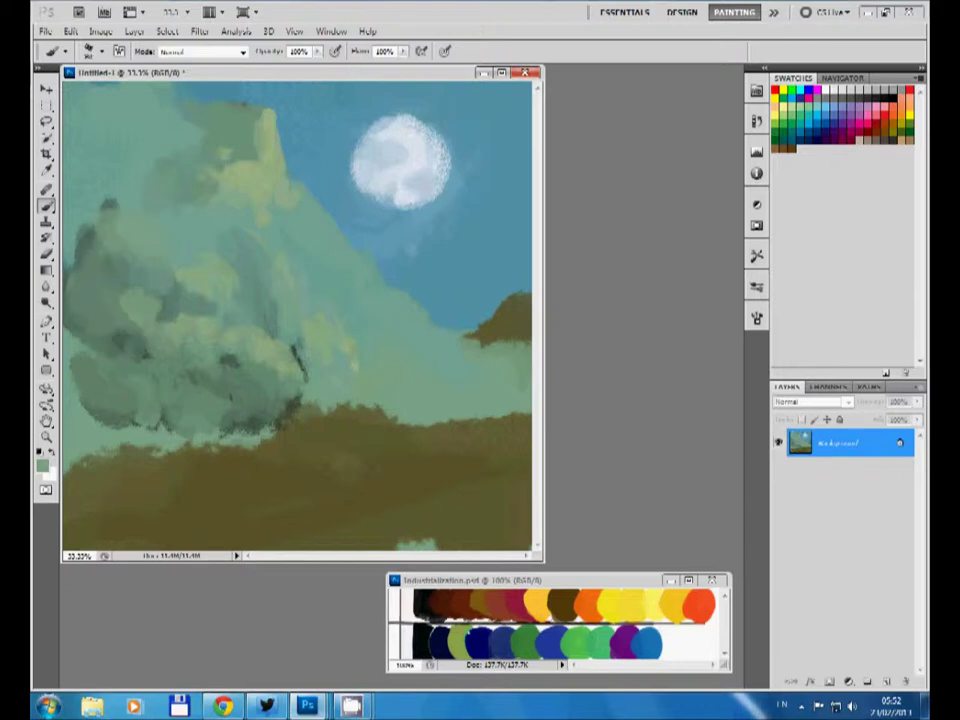
Paint yellow-green and grey-green strokes across the cliff's upper middle.
click(157, 242)
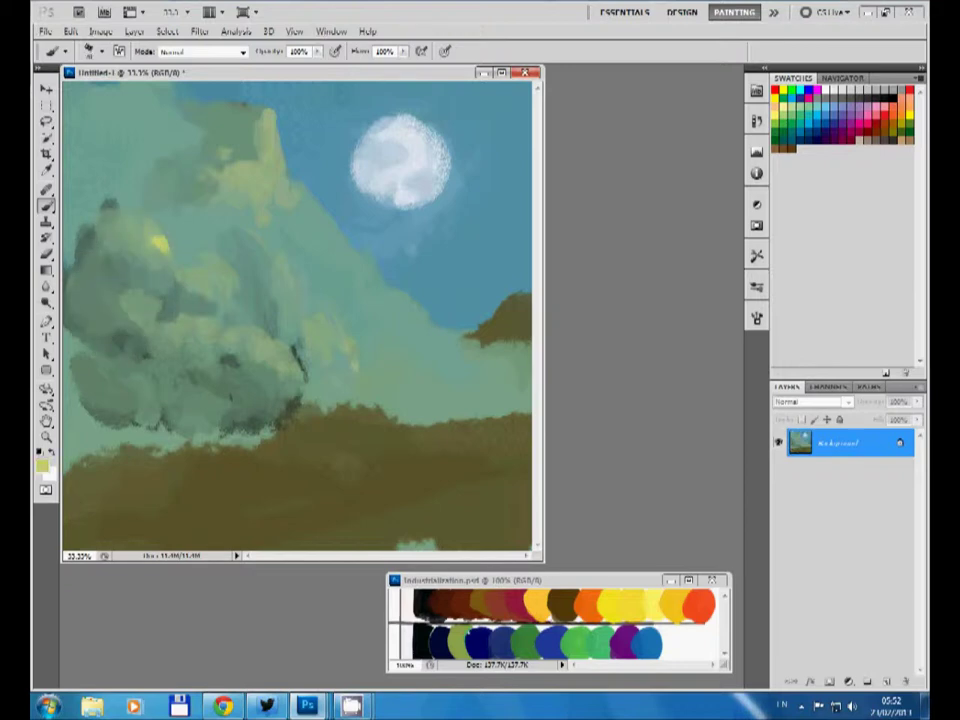
drag(180, 295, 240, 285)
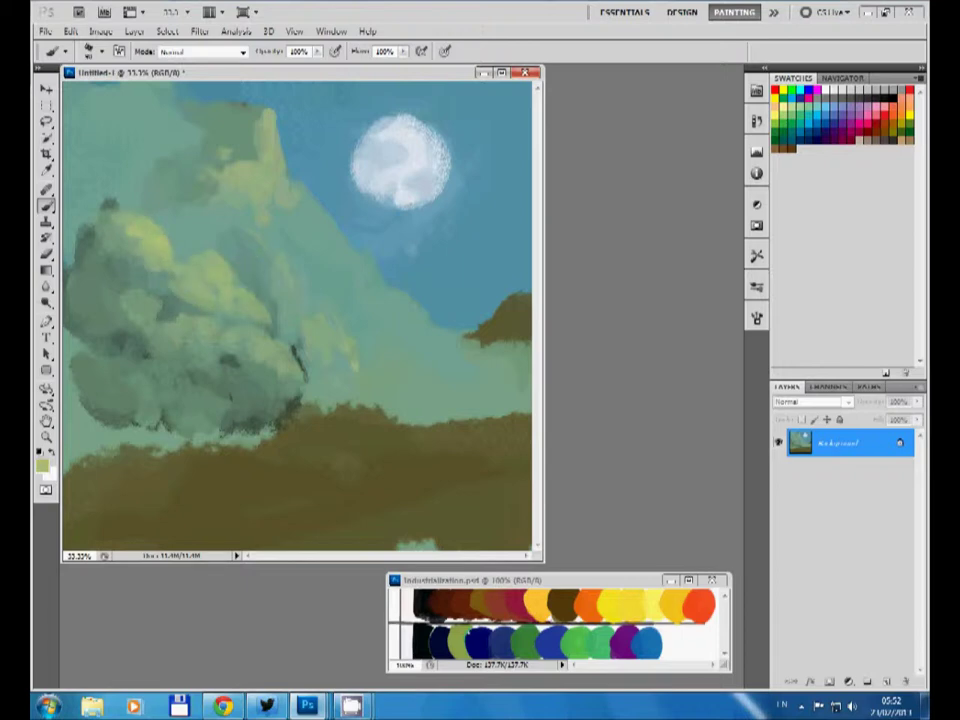
drag(222, 240, 285, 262)
drag(140, 245, 240, 290)
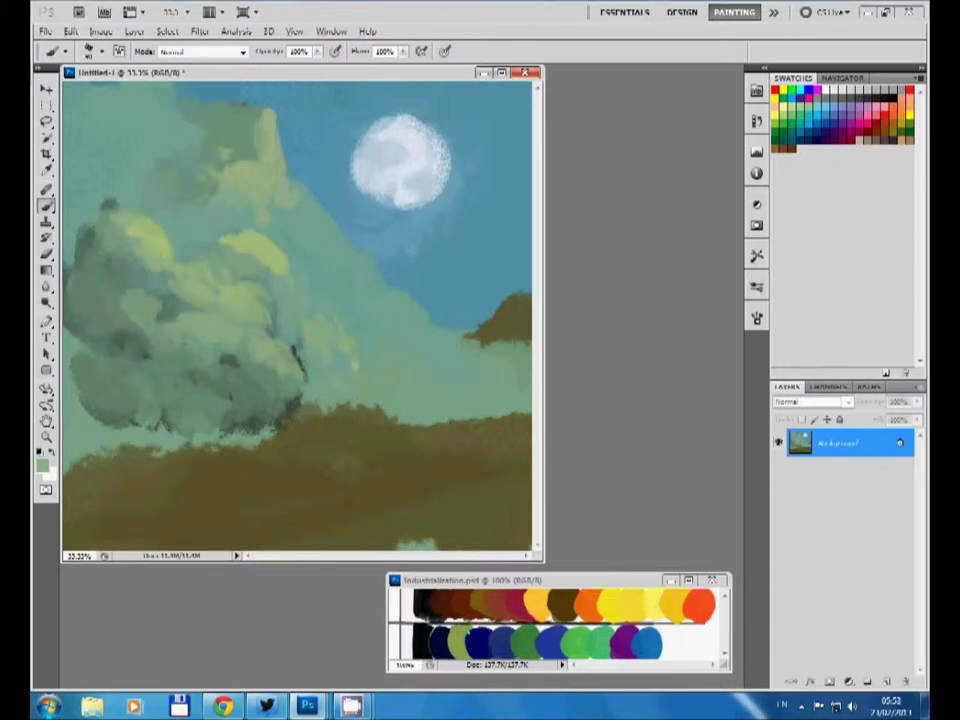
drag(212, 225, 250, 195)
mouse_move(228, 270)
mouse_down()
mouse_move(232, 295)
mouse_move(260, 306)
mouse_up()
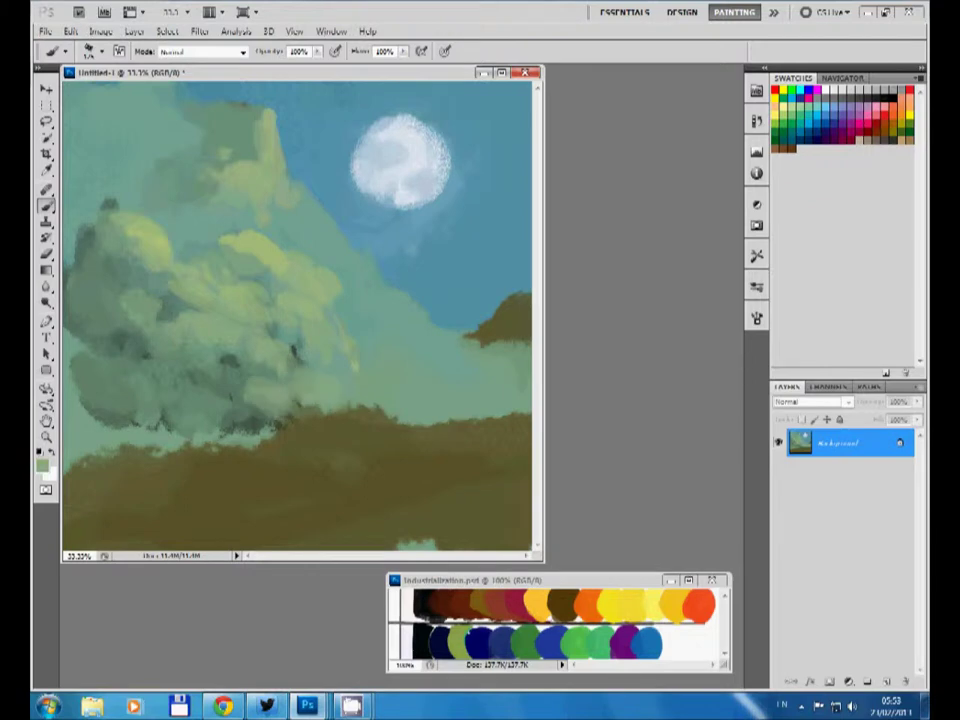
mouse_move(218, 260)
mouse_down()
mouse_move(205, 240)
mouse_move(217, 250)
mouse_up()
Add dark green dabs mid-cliff and lighten the lower-left with green and grey-green strokes.
alt+click(257, 279)
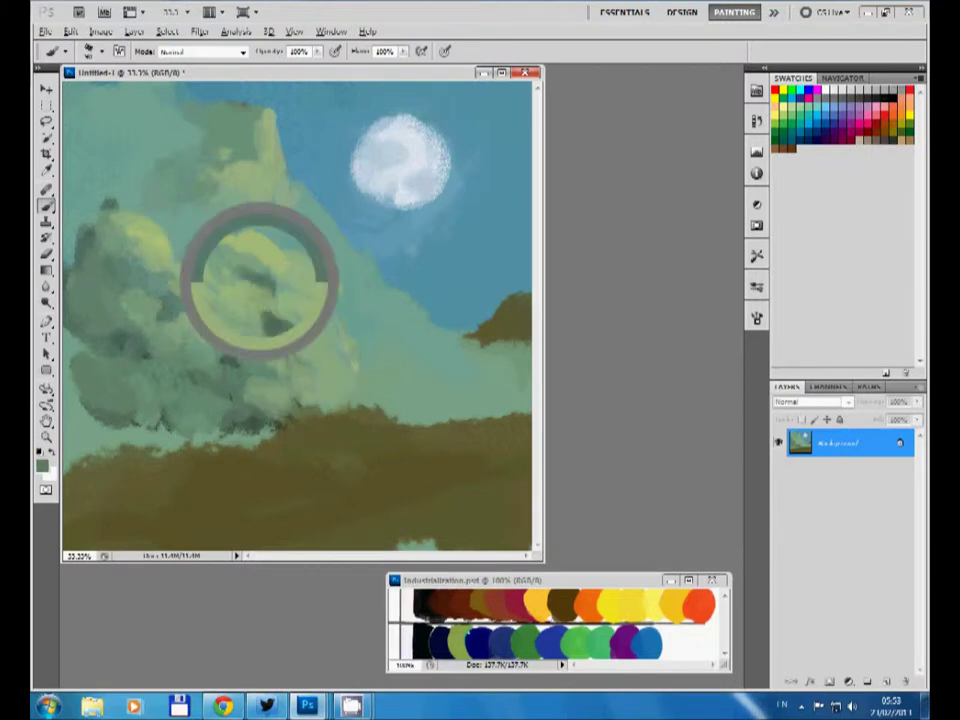
drag(178, 198, 205, 215)
drag(100, 270, 150, 290)
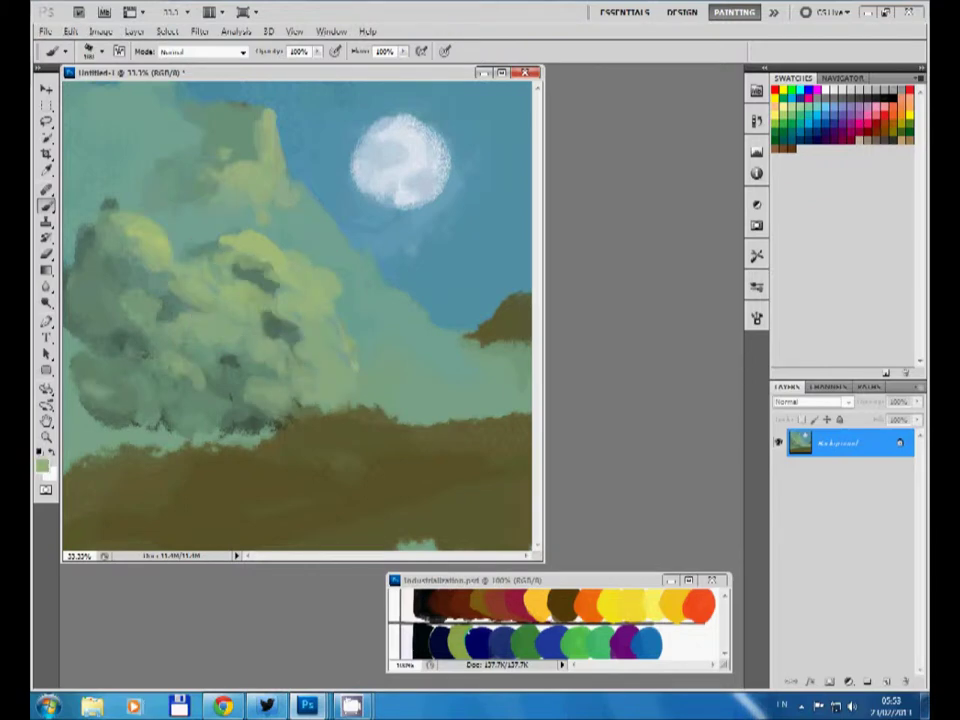
drag(80, 400, 150, 425)
mouse_move(110, 330)
mouse_down()
mouse_move(150, 315)
mouse_move(137, 305)
mouse_up()
drag(65, 325, 110, 330)
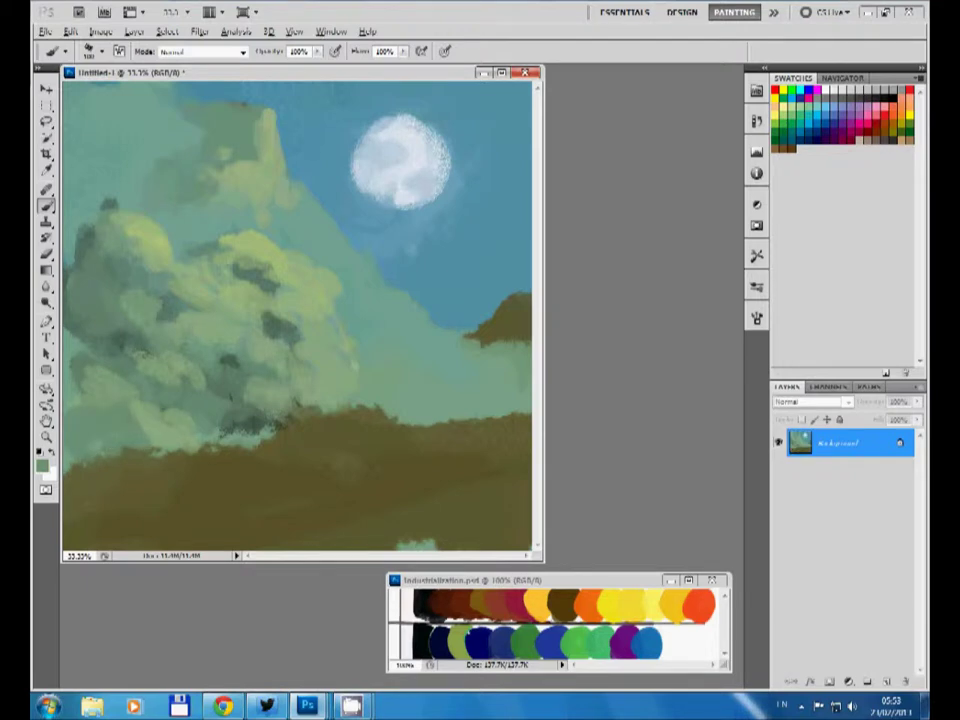
Dab darker grey-green on the cliff's left and lower middle, with light green in the centre.
alt+click(117, 260)
mouse_move(95, 240)
mouse_down()
mouse_move(105, 248)
mouse_move(95, 245)
mouse_move(145, 230)
mouse_up()
drag(185, 360, 228, 366)
alt+click(218, 185)
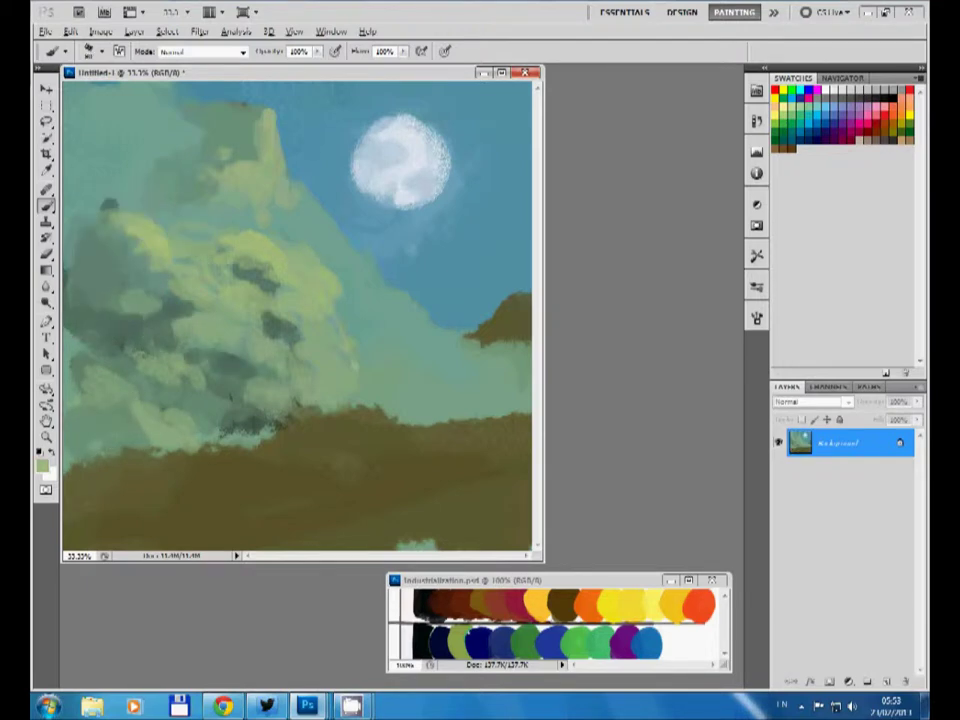
drag(255, 245, 300, 215)
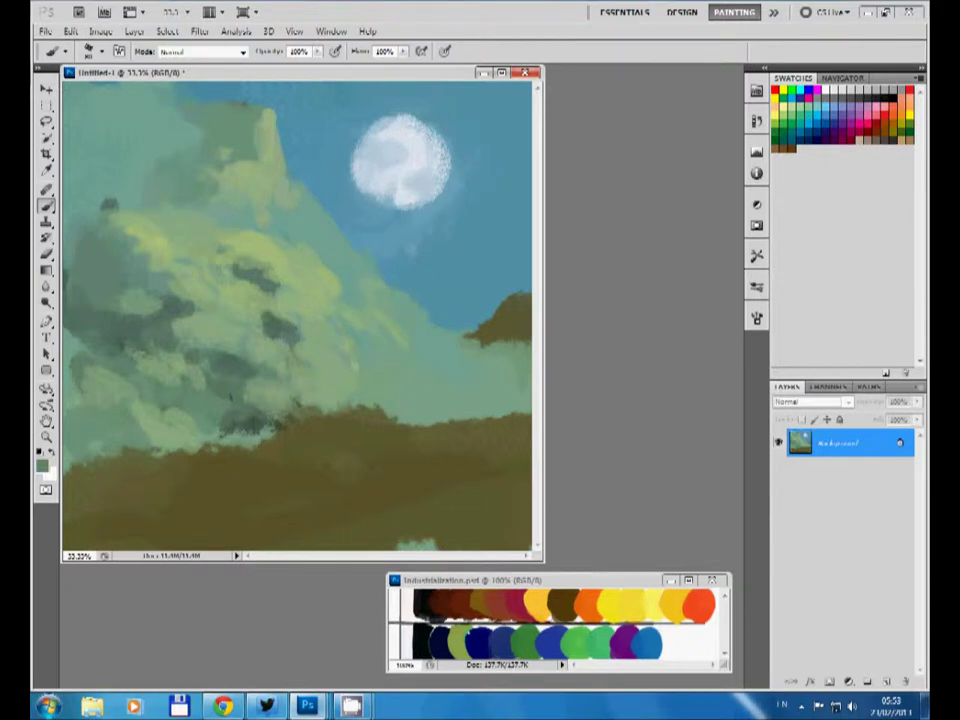
Paint out the brown hill at right with sky blue and add dark grey-green dabs on the upper cliff.
mouse_move(325, 335)
mouse_down()
mouse_move(372, 355)
mouse_move(470, 355)
mouse_move(528, 300)
mouse_up()
alt+click(480, 270)
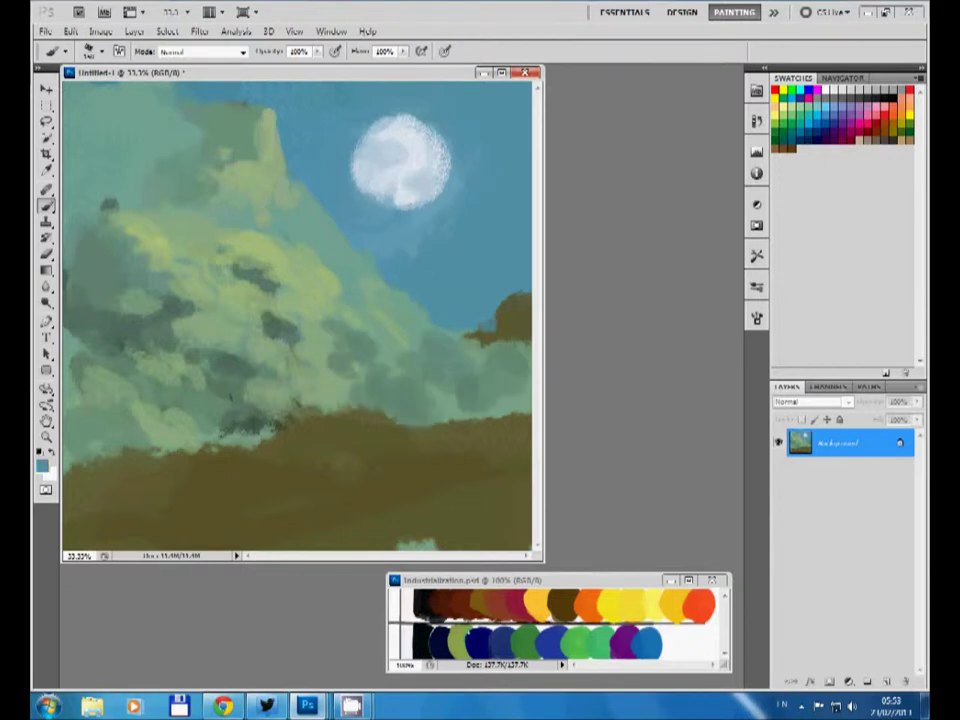
drag(460, 345, 528, 320)
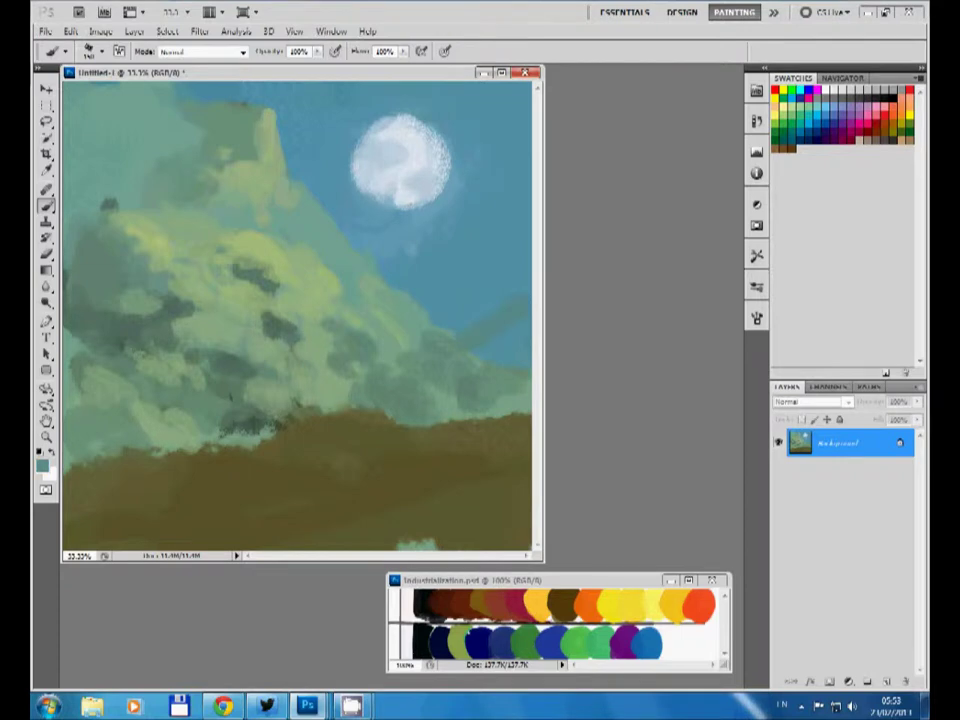
alt+click(265, 325)
drag(215, 255, 290, 280)
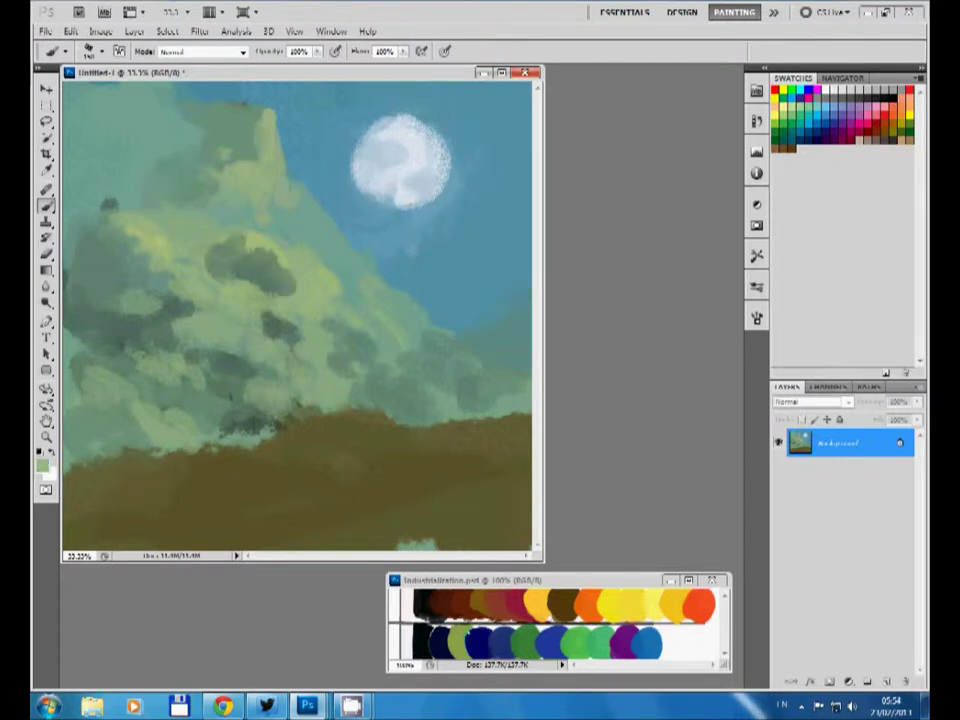
drag(265, 215, 325, 245)
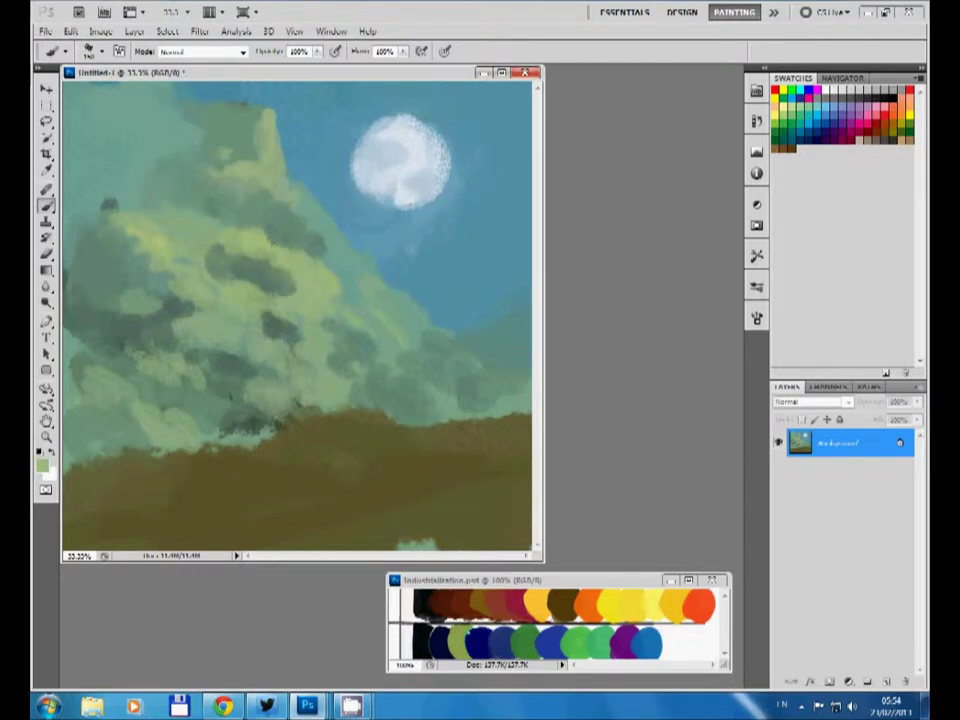
With a larger brush, repaint the cliff centre and left edge in paler green.
key(bracketright)
key(bracketright)
key(bracketright)
drag(268, 268, 200, 205)
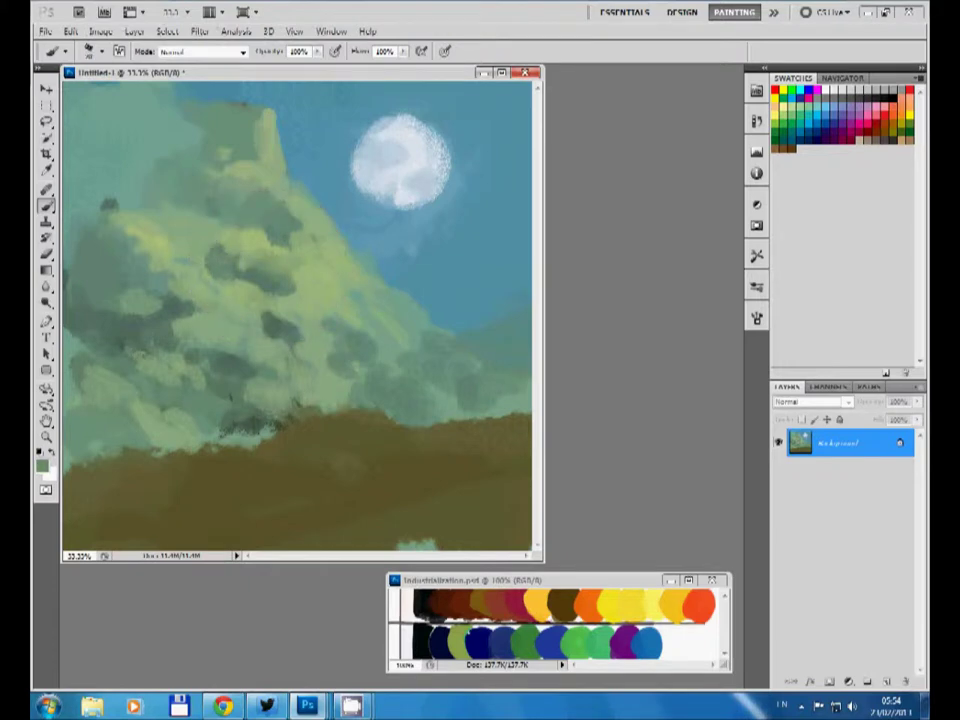
alt+click(185, 195)
drag(230, 290, 125, 185)
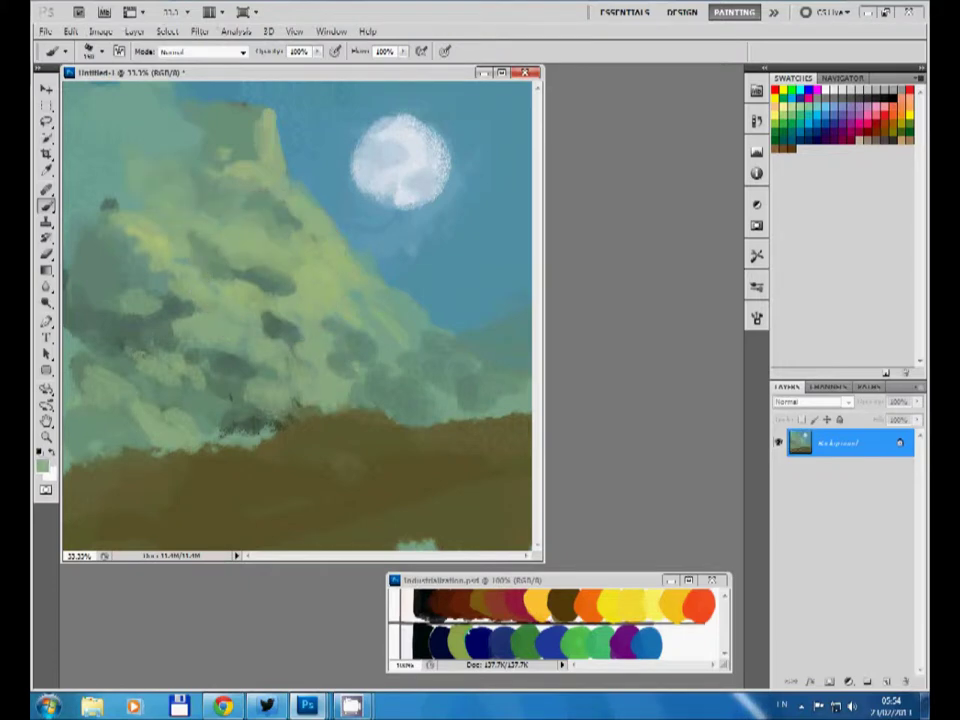
mouse_move(75, 240)
mouse_down()
mouse_move(110, 200)
mouse_move(108, 187)
mouse_move(130, 230)
mouse_up()
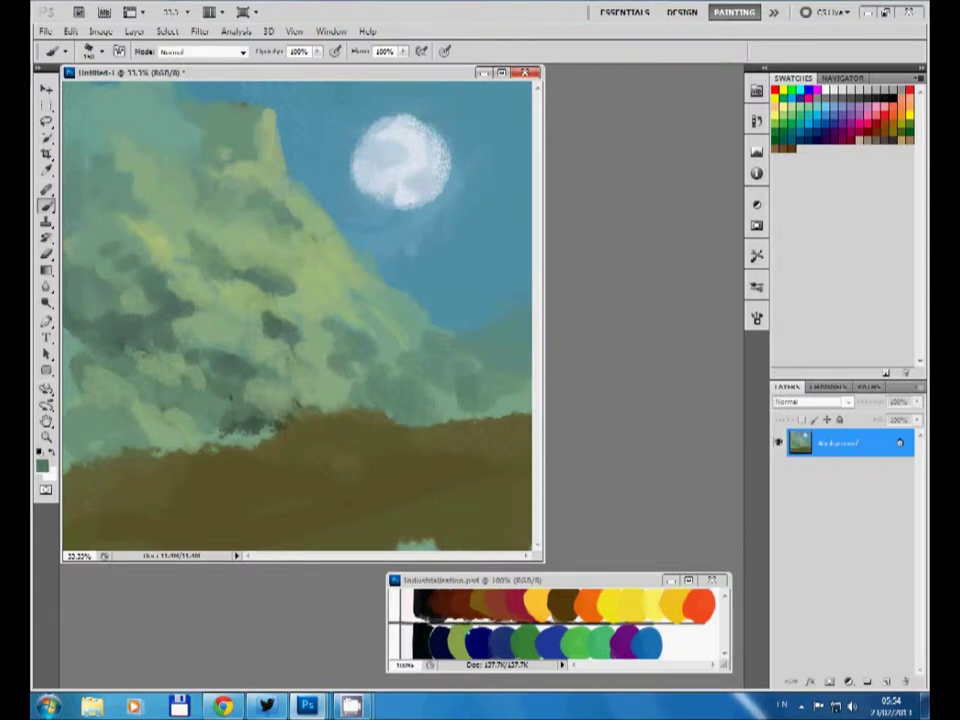
Add dark green dabs along the cliff's left and upper-left.
drag(124, 172, 138, 190)
drag(67, 170, 110, 203)
mouse_move(66, 124)
mouse_down()
mouse_move(102, 140)
mouse_move(118, 166)
mouse_up()
mouse_move(70, 88)
mouse_down()
mouse_move(116, 110)
mouse_move(90, 122)
mouse_up()
Cover the cliff's lower-left with light green dabs.
drag(115, 270, 155, 295)
drag(55, 285, 125, 305)
drag(60, 310, 105, 335)
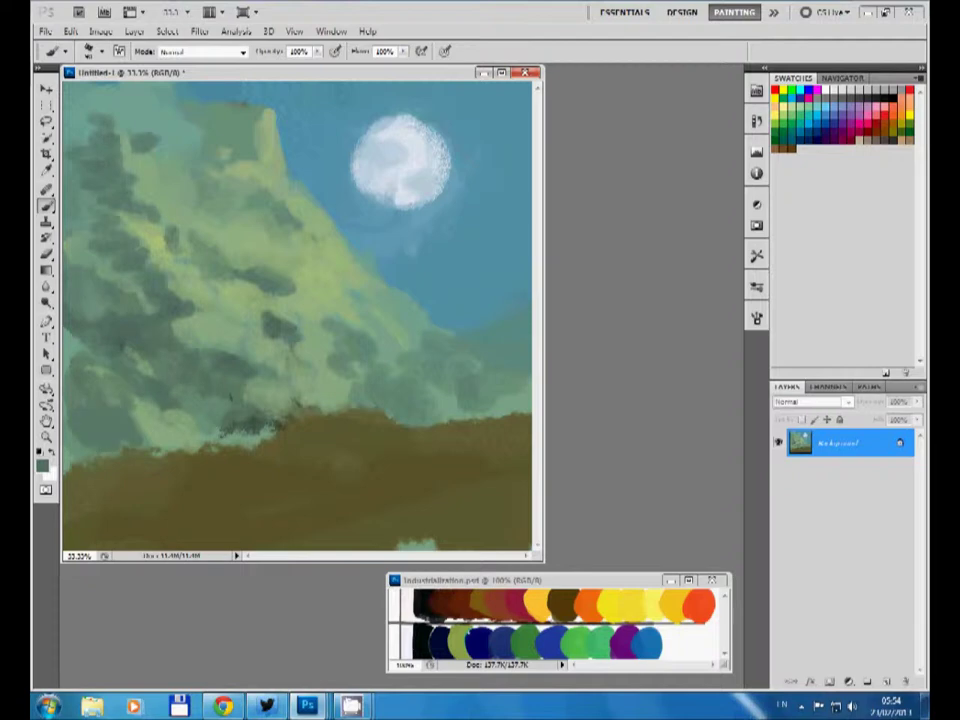
drag(65, 375, 130, 390)
drag(64, 248, 80, 276)
drag(88, 292, 122, 307)
mouse_move(80, 265)
mouse_down()
mouse_move(101, 287)
mouse_move(101, 303)
mouse_up()
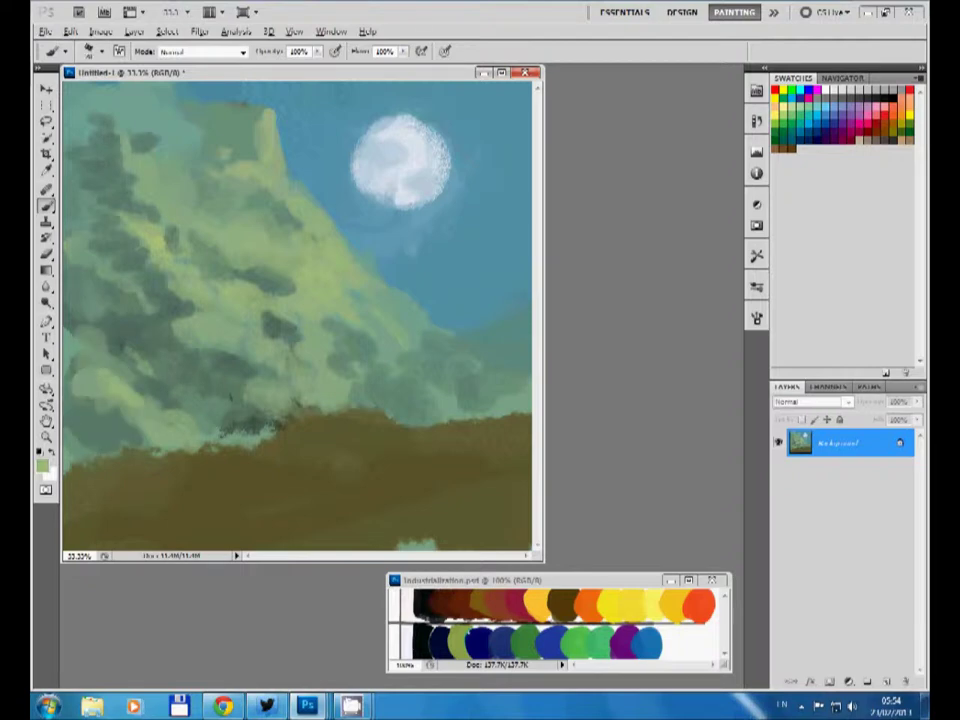
Brighten the upper cliff with pale green strokes and rework its upper-left.
mouse_move(300, 262)
mouse_down()
mouse_move(340, 292)
mouse_move(320, 272)
mouse_move(344, 232)
mouse_up()
mouse_move(240, 238)
mouse_down()
mouse_move(212, 210)
mouse_move(198, 210)
mouse_move(170, 168)
mouse_move(140, 155)
mouse_move(150, 138)
mouse_move(150, 146)
mouse_move(140, 126)
mouse_up()
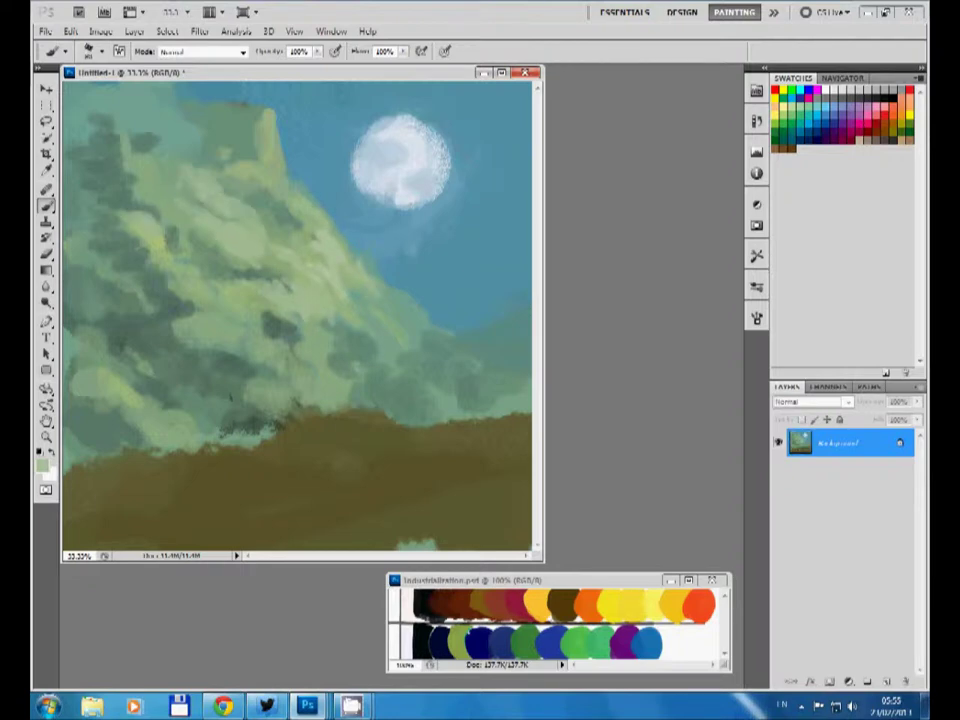
mouse_move(125, 185)
mouse_down()
mouse_move(85, 122)
mouse_move(102, 102)
mouse_move(92, 90)
mouse_up()
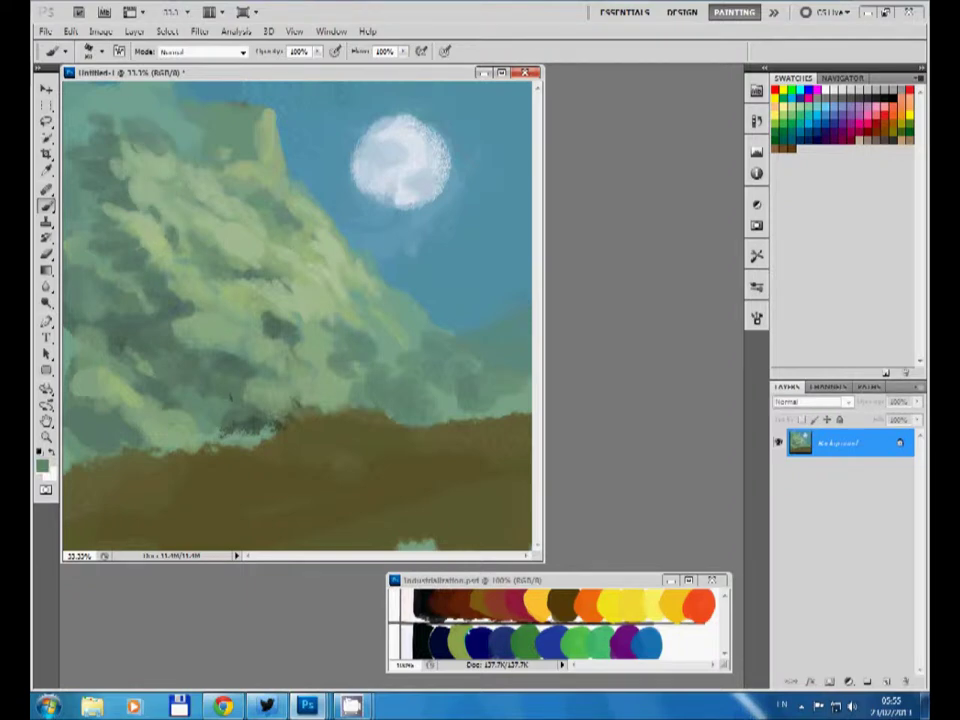
Streak pale green and near-white highlights across the cliff's upper-left and middle.
alt+click(152, 138)
mouse_move(150, 105)
mouse_down()
mouse_move(118, 82)
mouse_move(207, 166)
mouse_move(214, 124)
mouse_move(70, 106)
mouse_up()
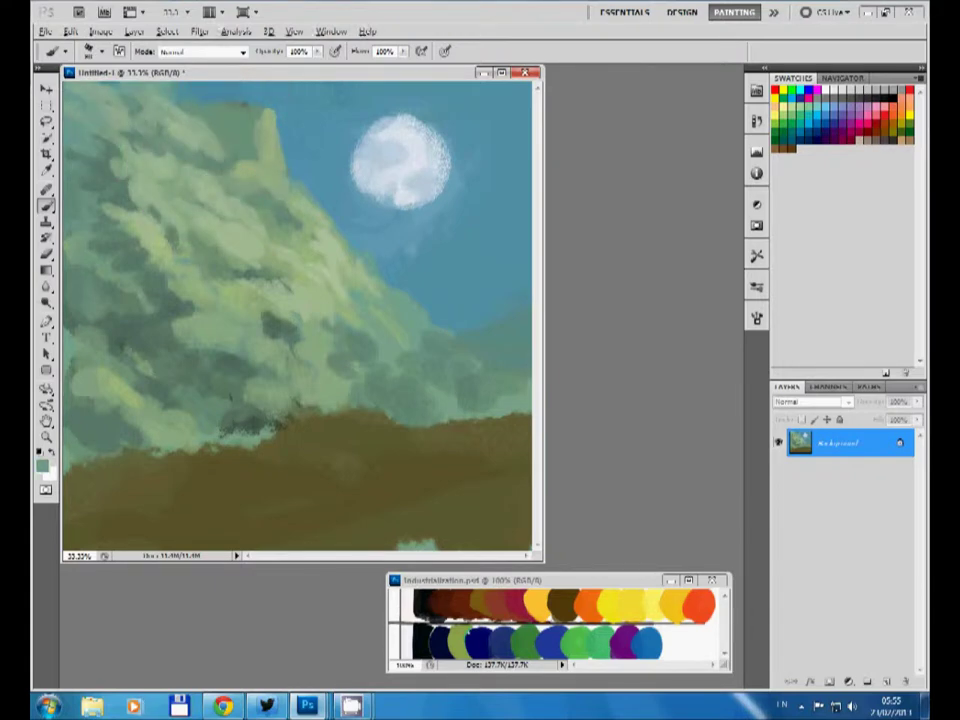
key(x)
drag(232, 248, 256, 226)
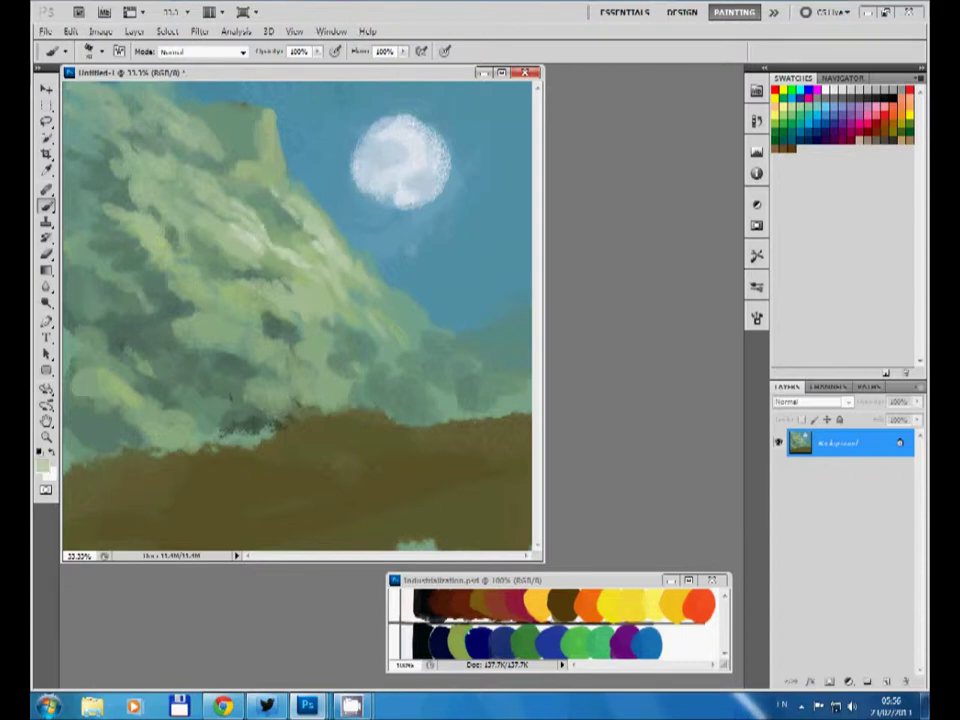
alt+click(283, 214)
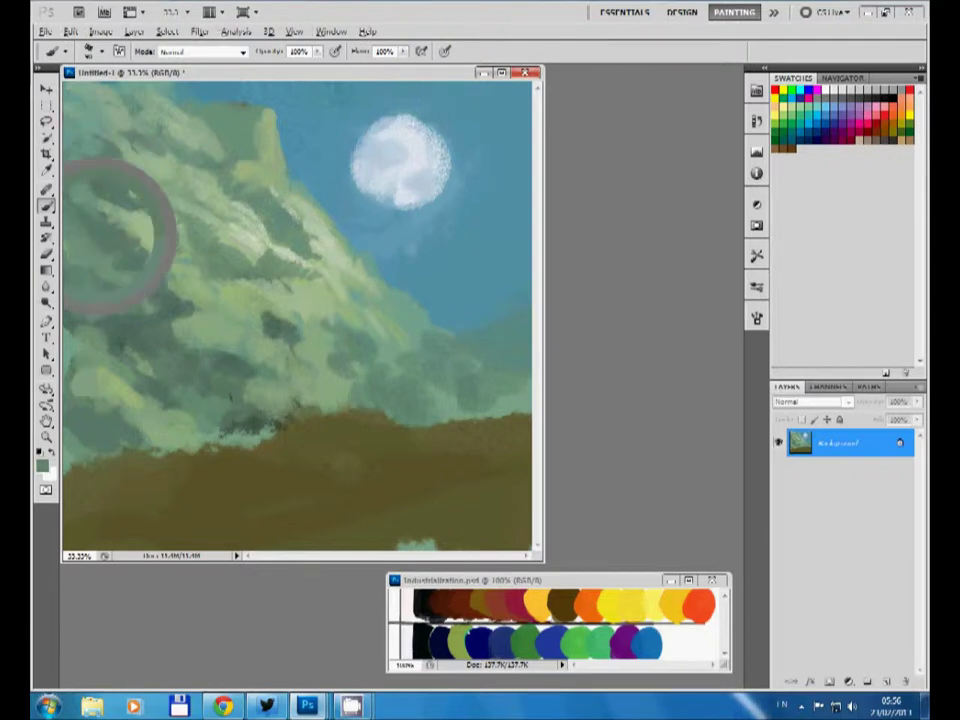
Layer sampled light green and dark strokes across the cliff's middle and right slope.
alt+click(95, 205)
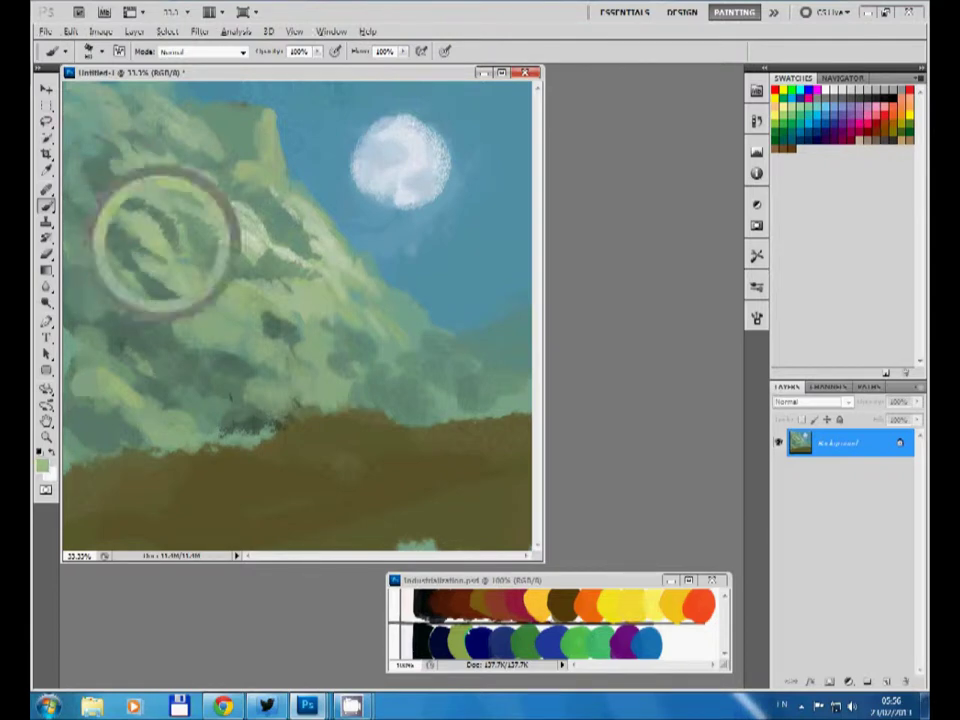
drag(160, 225, 171, 279)
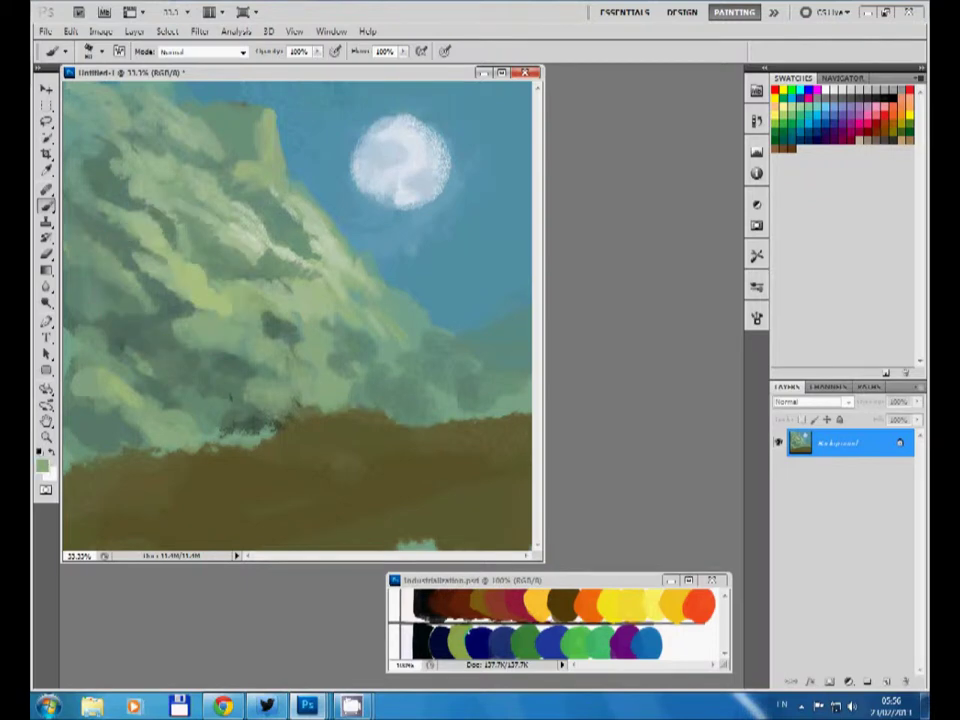
drag(190, 226, 265, 256)
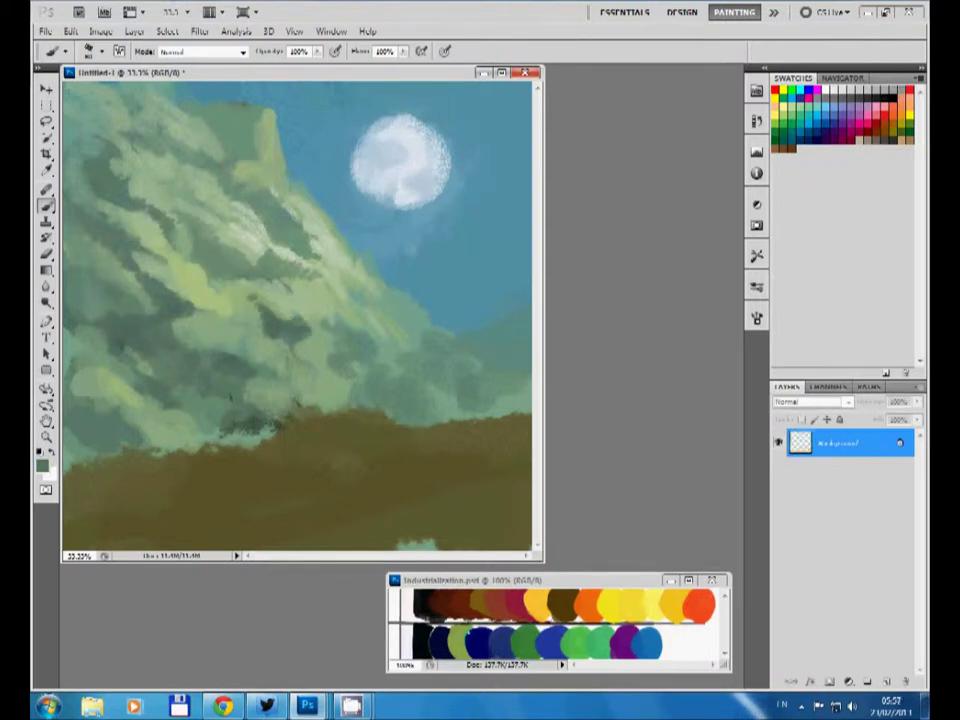
alt+click(215, 217)
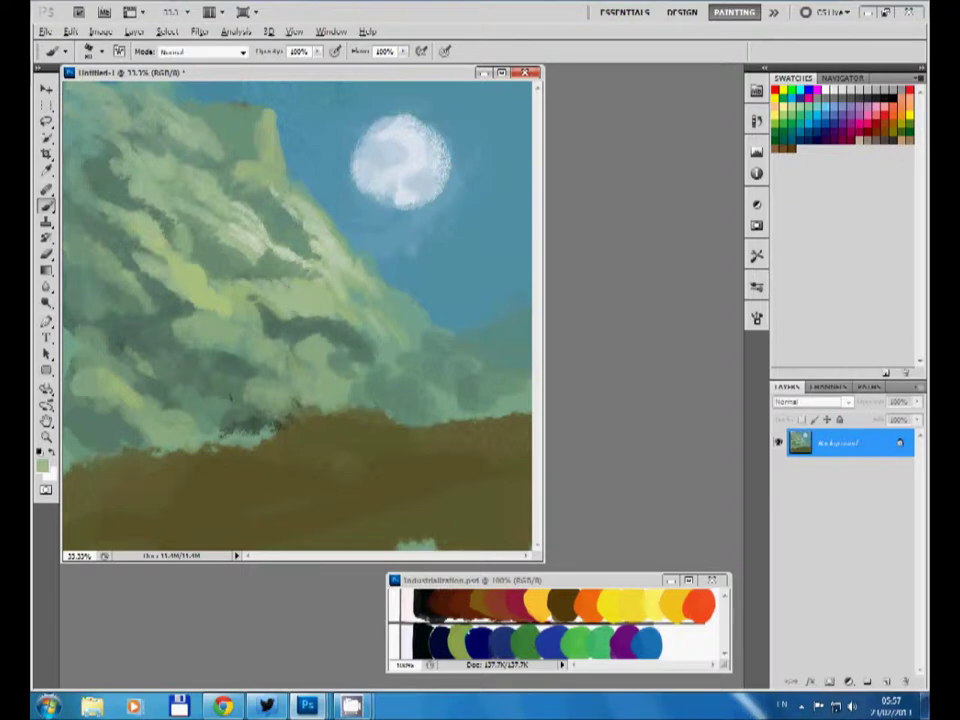
drag(250, 240, 276, 228)
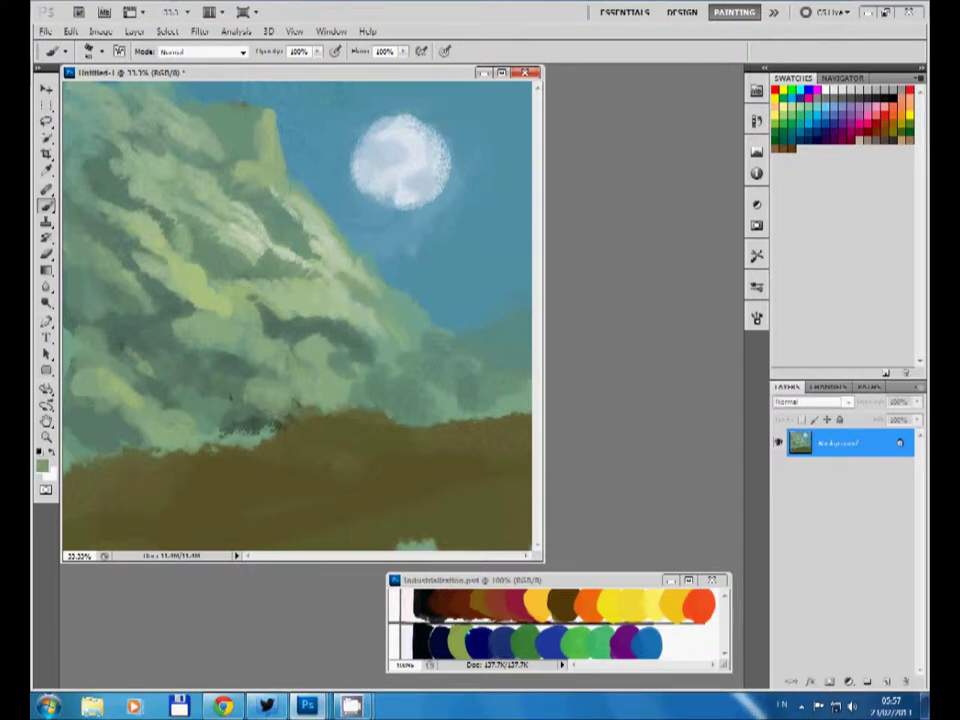
drag(385, 318, 400, 334)
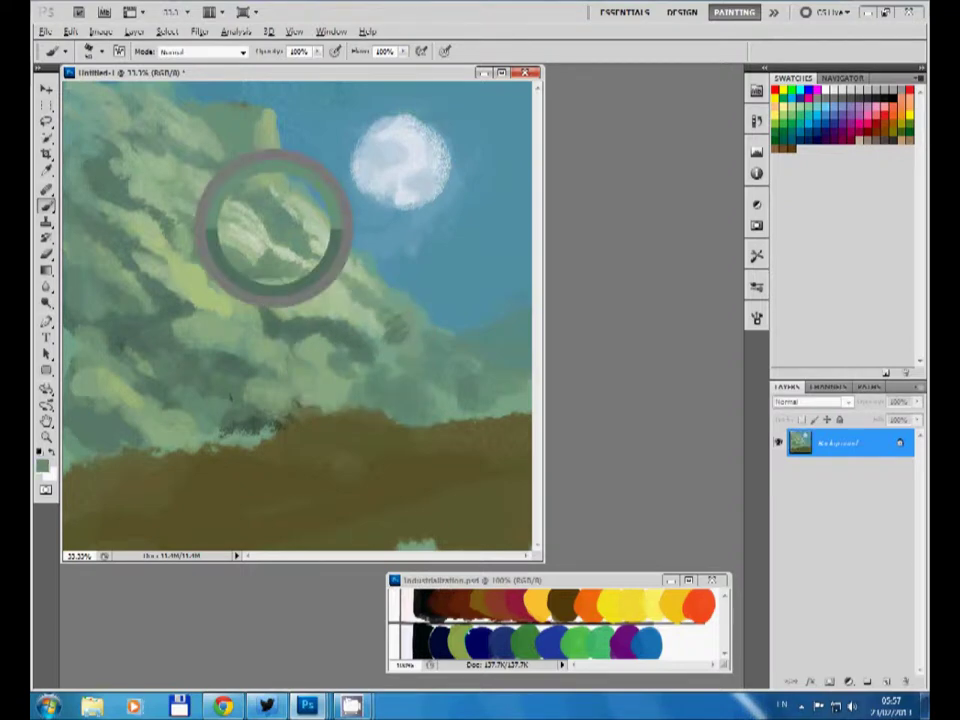
mouse_move(230, 258)
mouse_down()
mouse_move(286, 282)
mouse_move(300, 256)
mouse_up()
drag(398, 342, 424, 376)
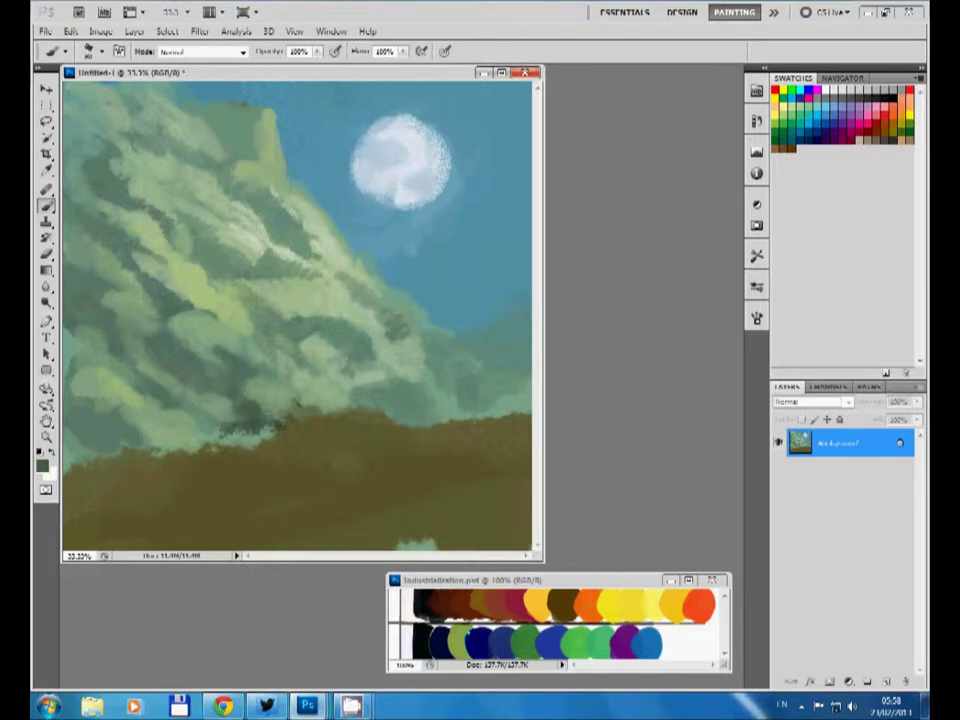
Add dark green strokes to the lower and mid-left cliff, extending light green into the foreground.
drag(175, 345, 255, 395)
mouse_move(160, 325)
mouse_down()
mouse_move(138, 310)
mouse_move(198, 336)
mouse_move(112, 290)
mouse_up()
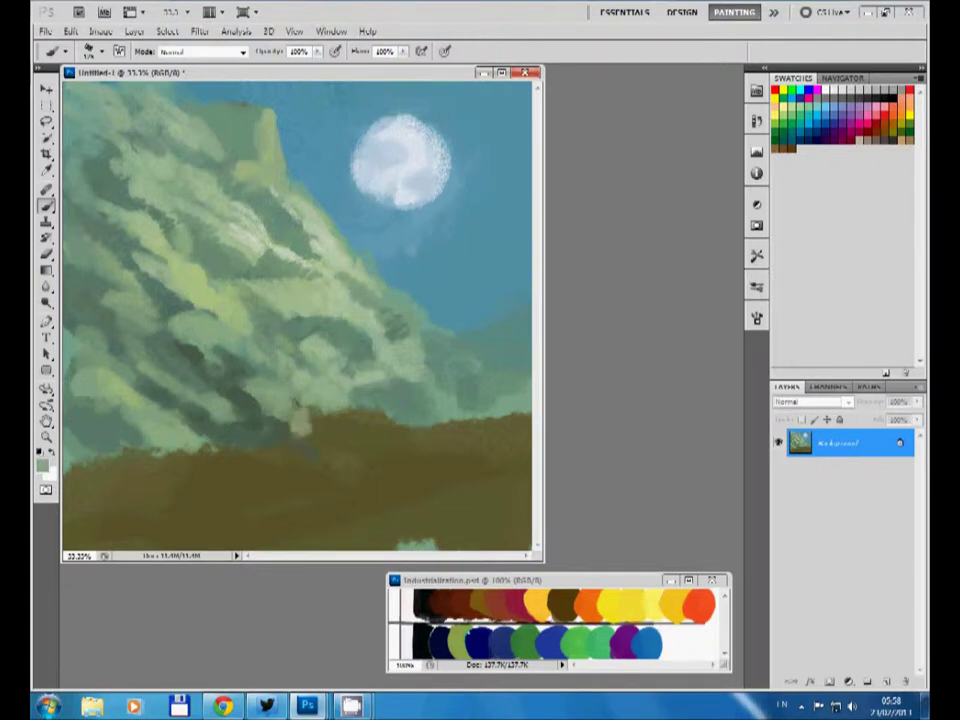
mouse_move(310, 390)
mouse_down()
mouse_move(360, 440)
mouse_move(428, 462)
mouse_up()
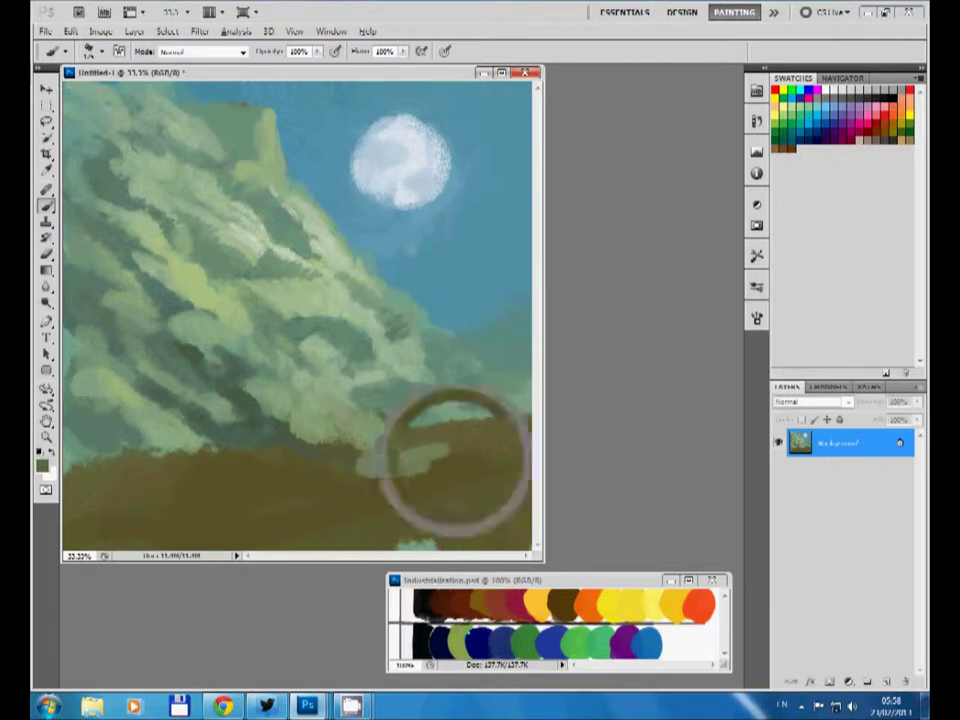
Undo the green foreground dabs and cover the whole brown foreground in black.
key(ctrl+alt+z)
key(ctrl+alt+z)
key(d)
drag(320, 478, 520, 448)
drag(340, 505, 495, 470)
drag(338, 538, 485, 478)
drag(140, 530, 520, 450)
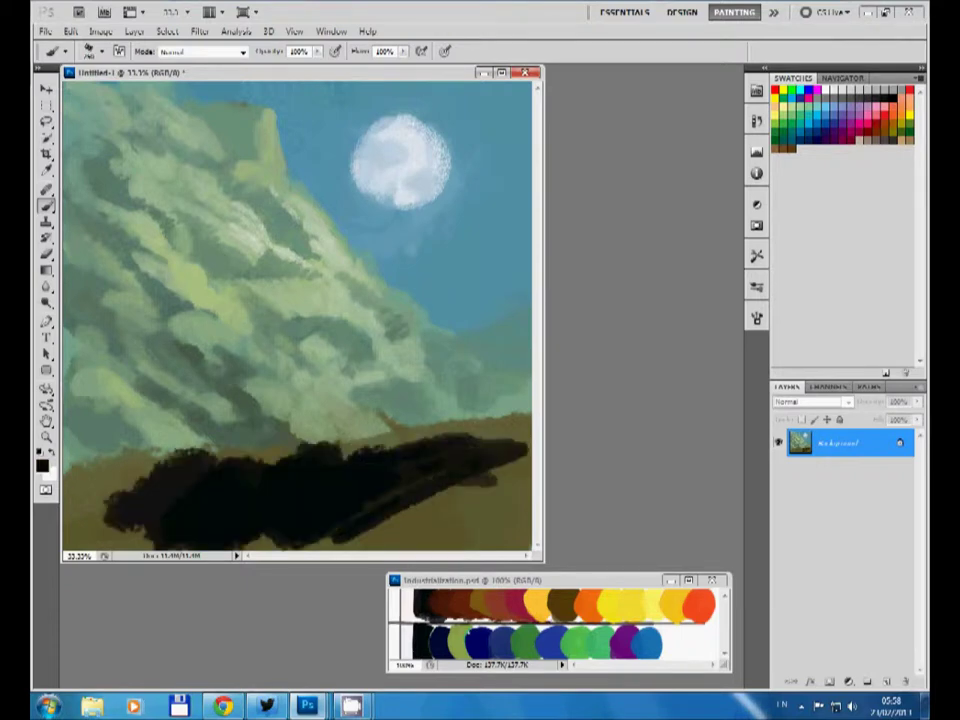
drag(70, 470, 500, 500)
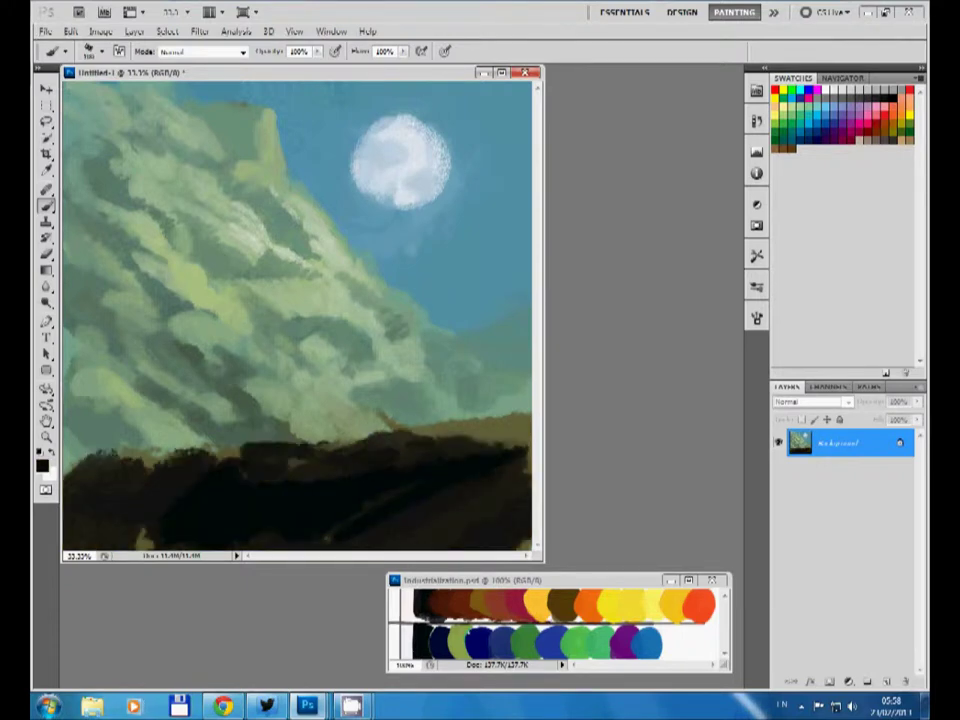
Stroke olive and maroon-brown along the ridge and rough in a dark upright shape.
alt+click(300, 430)
drag(70, 462, 520, 440)
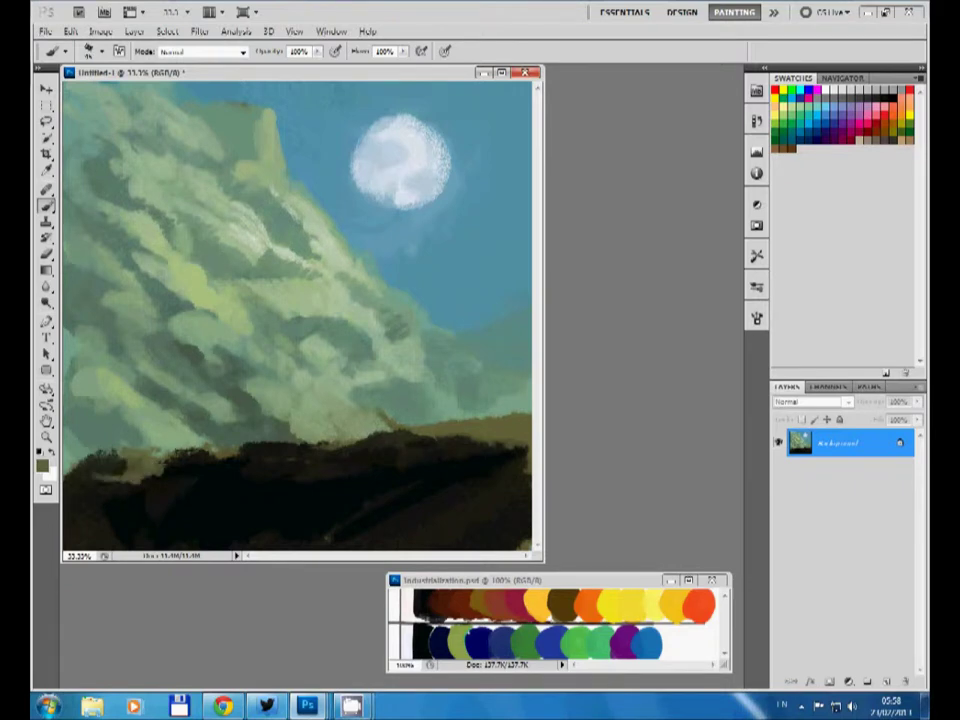
mouse_move(150, 478)
mouse_down()
mouse_move(185, 508)
mouse_move(195, 500)
mouse_move(240, 525)
mouse_move(400, 525)
mouse_up()
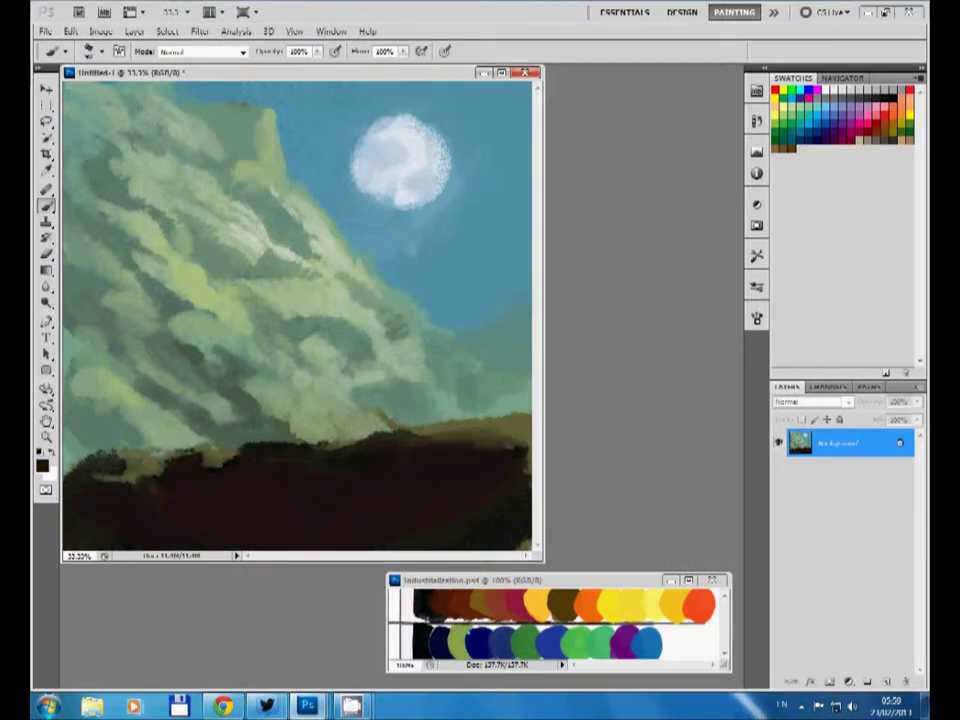
drag(435, 462, 522, 450)
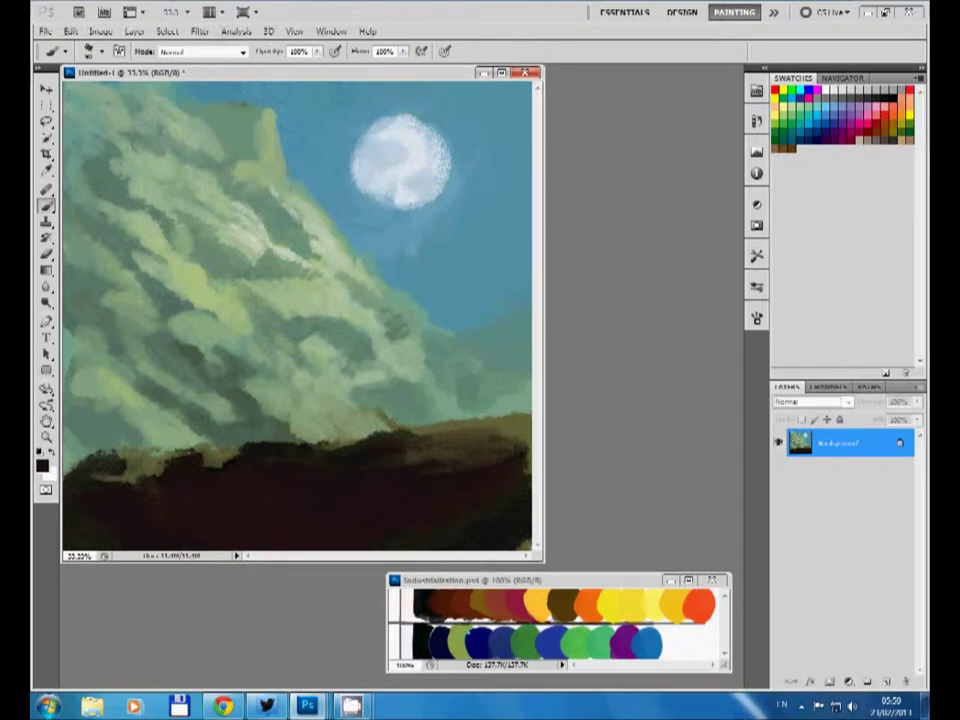
alt+click(156, 482)
drag(100, 462, 220, 458)
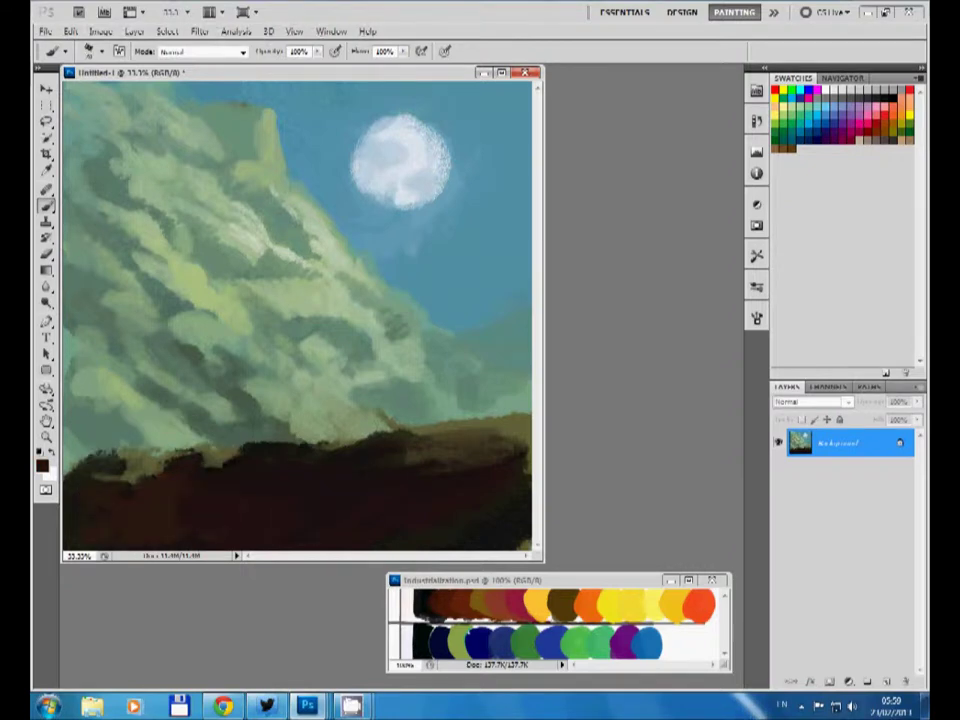
mouse_move(408, 425)
mouse_down()
mouse_move(428, 352)
mouse_move(418, 440)
mouse_up()
Block in a dark hooded figure silhouette with broad shoulders and a light blue head dab.
mouse_move(446, 318)
mouse_down()
mouse_move(440, 400)
mouse_move(455, 450)
mouse_up()
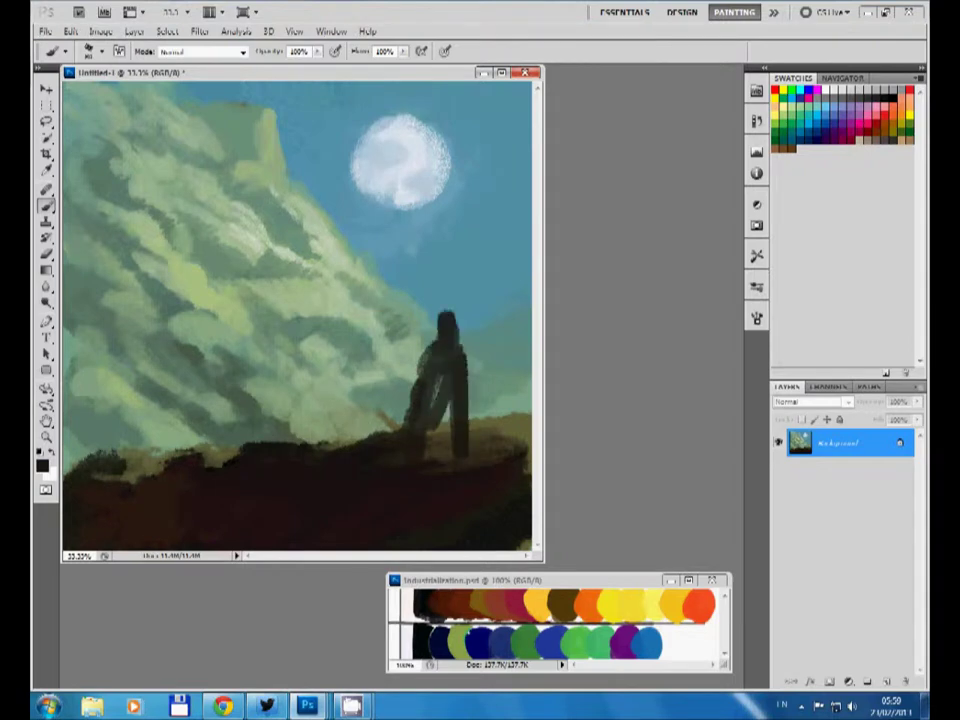
drag(432, 360, 465, 455)
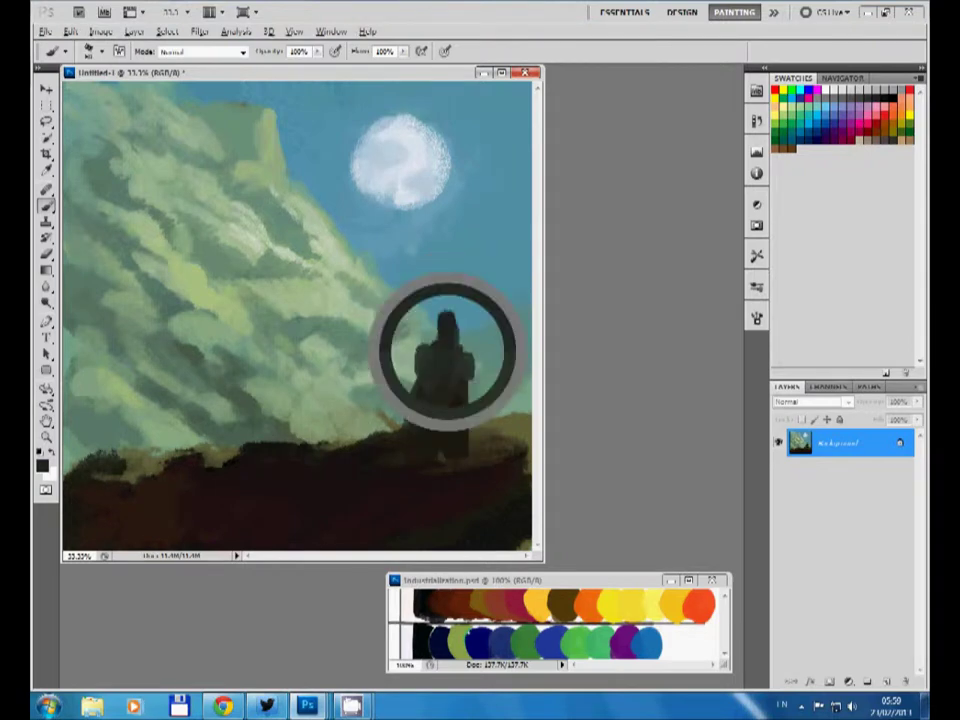
drag(443, 349, 468, 372)
alt+click(340, 245)
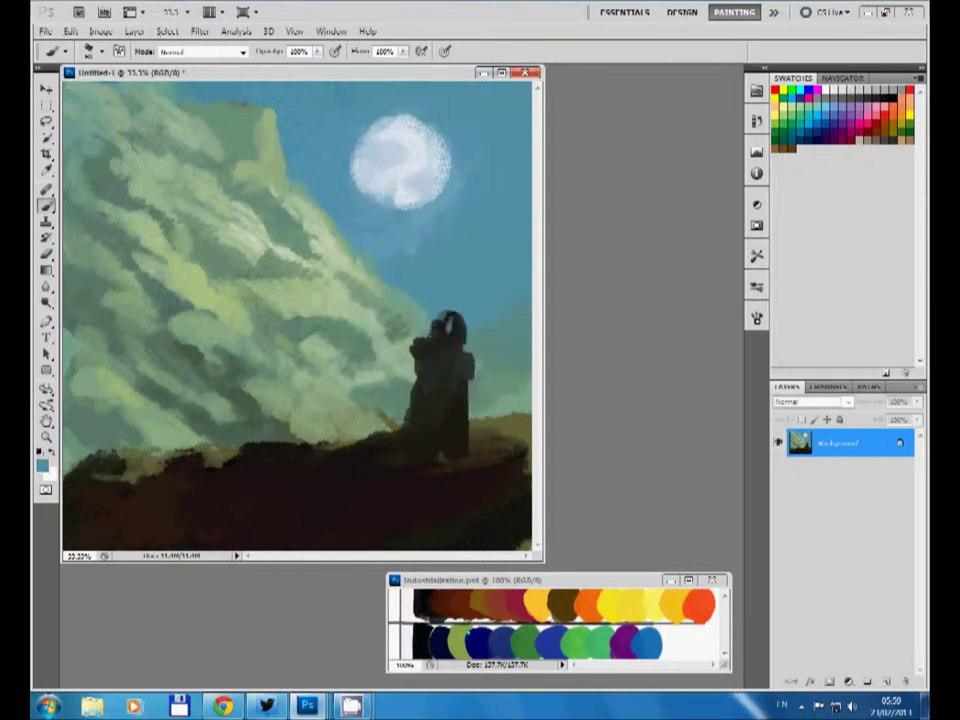
mouse_move(440, 330)
mouse_down()
mouse_move(450, 320)
mouse_move(462, 330)
mouse_up()
alt+click(454, 328)
Paint light teal across the figure's middle, then darken its upper body and sides.
alt+click(428, 330)
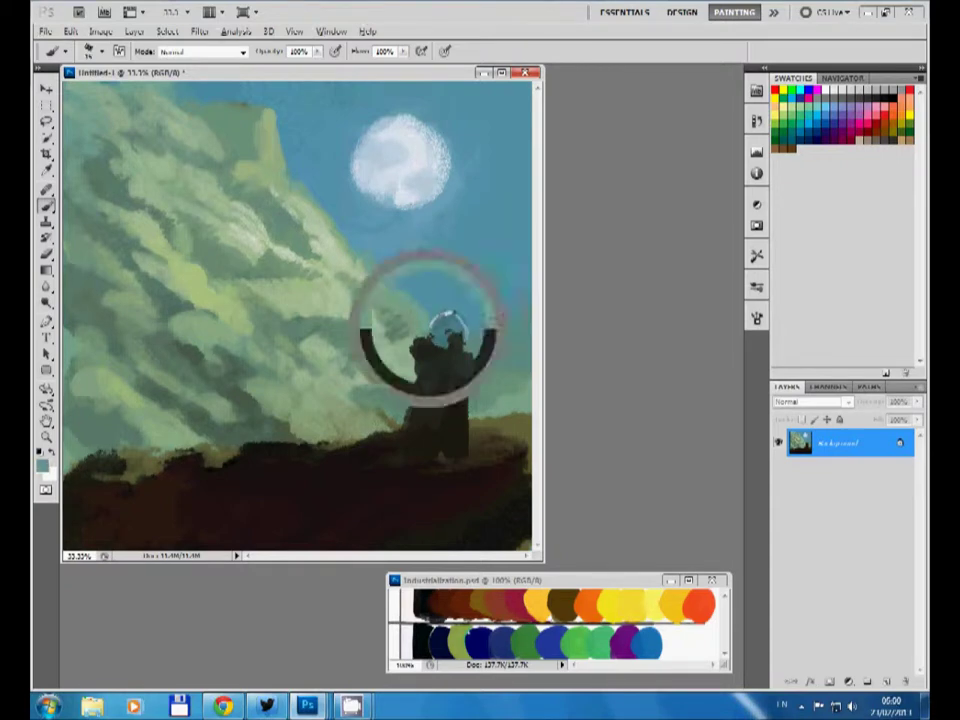
alt+click(430, 358)
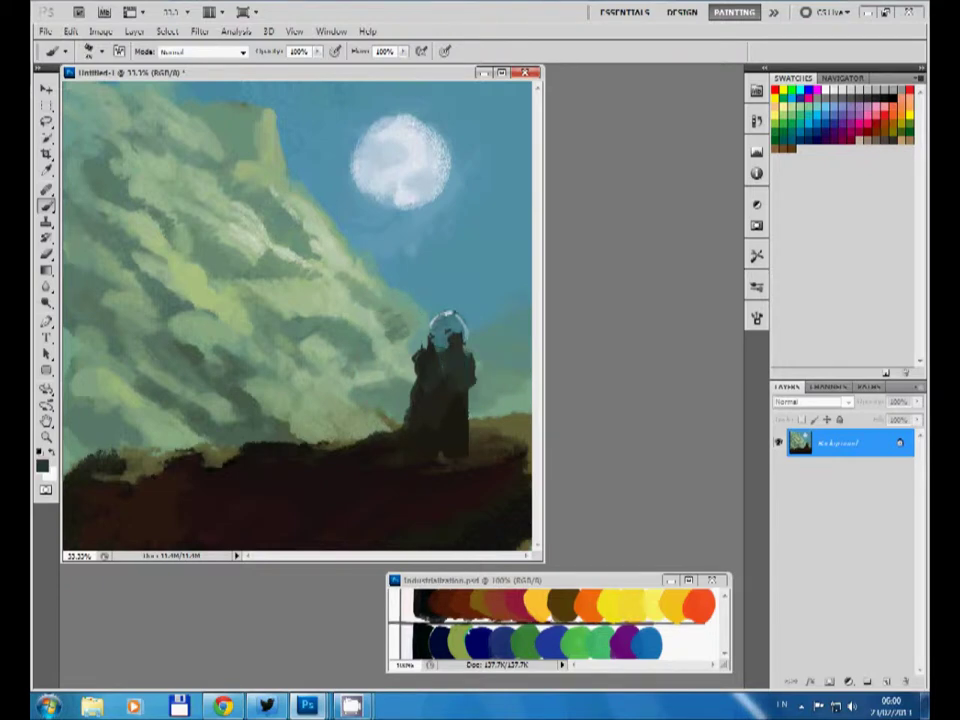
alt+click(447, 325)
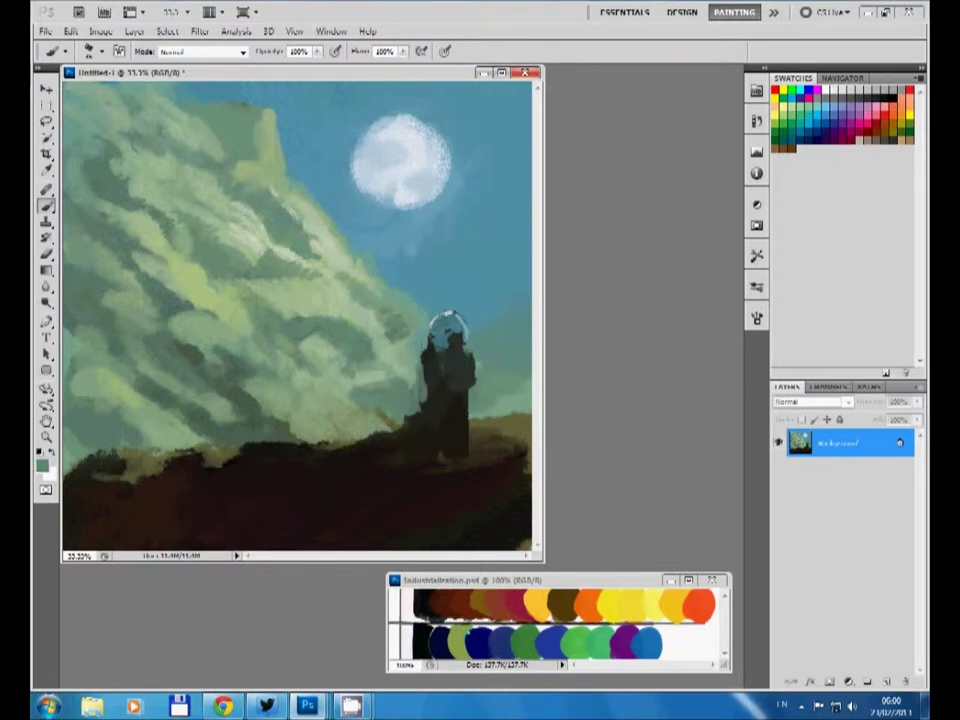
drag(420, 405, 465, 395)
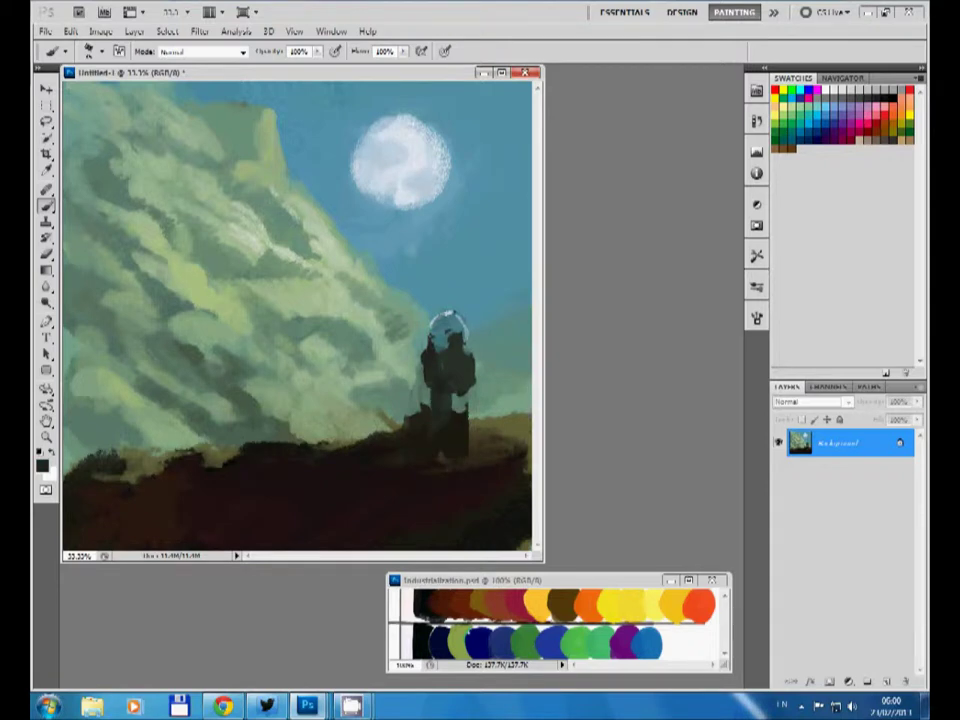
alt+click(425, 360)
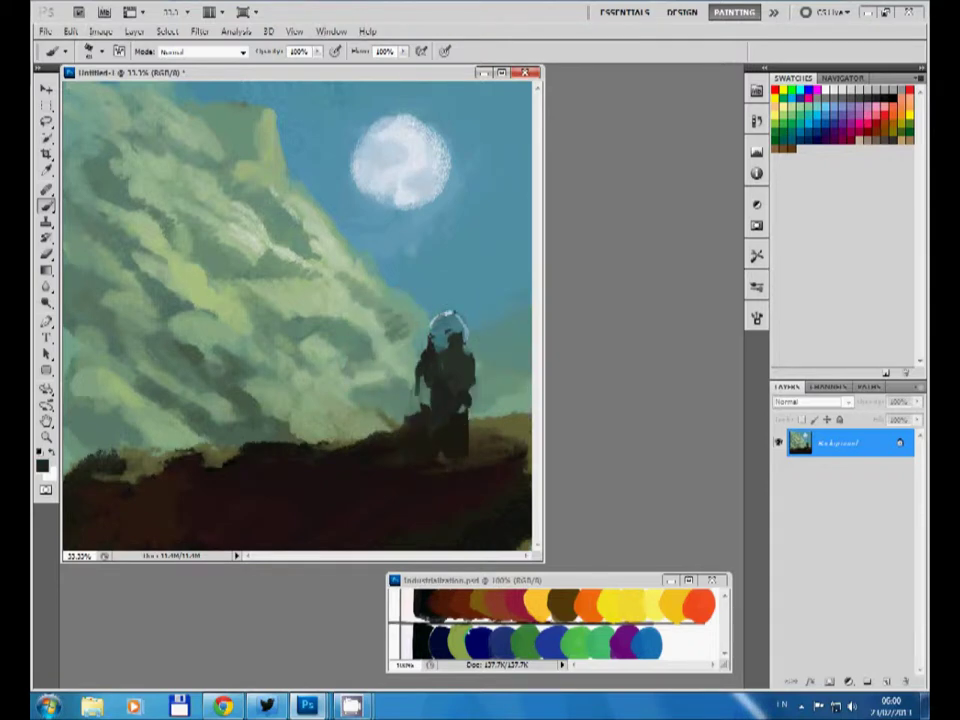
drag(420, 374, 422, 397)
drag(440, 348, 440, 368)
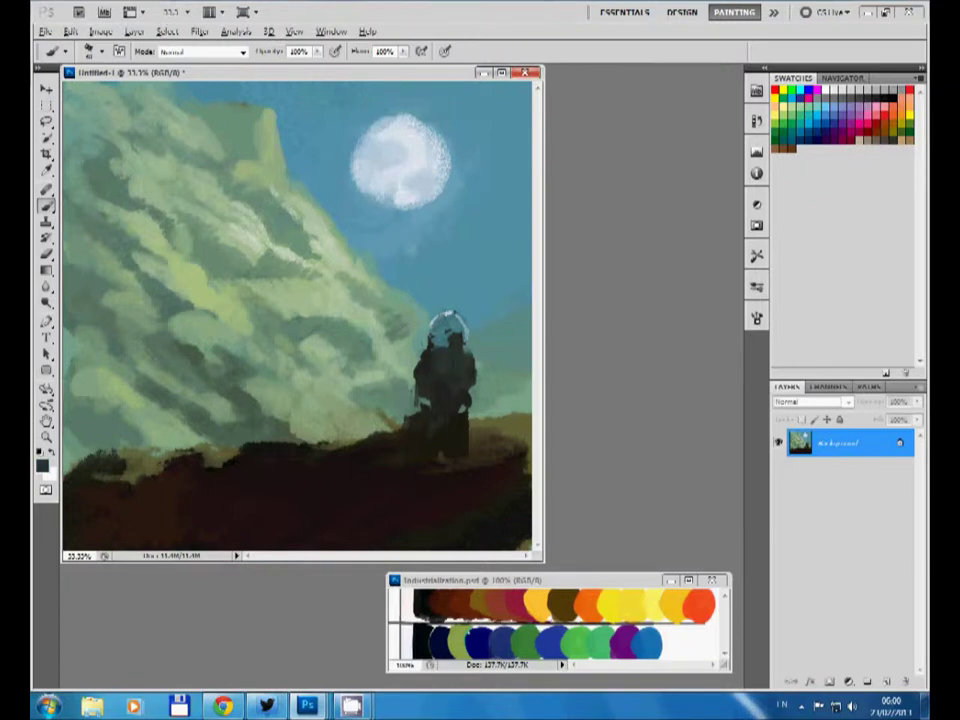
click(437, 358)
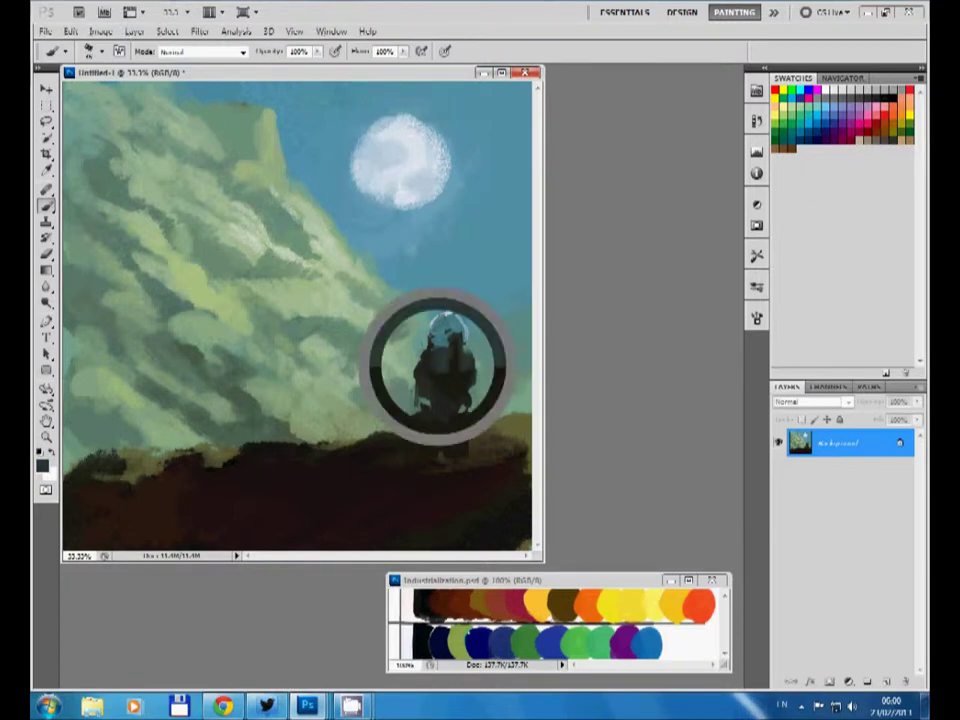
drag(468, 344, 468, 364)
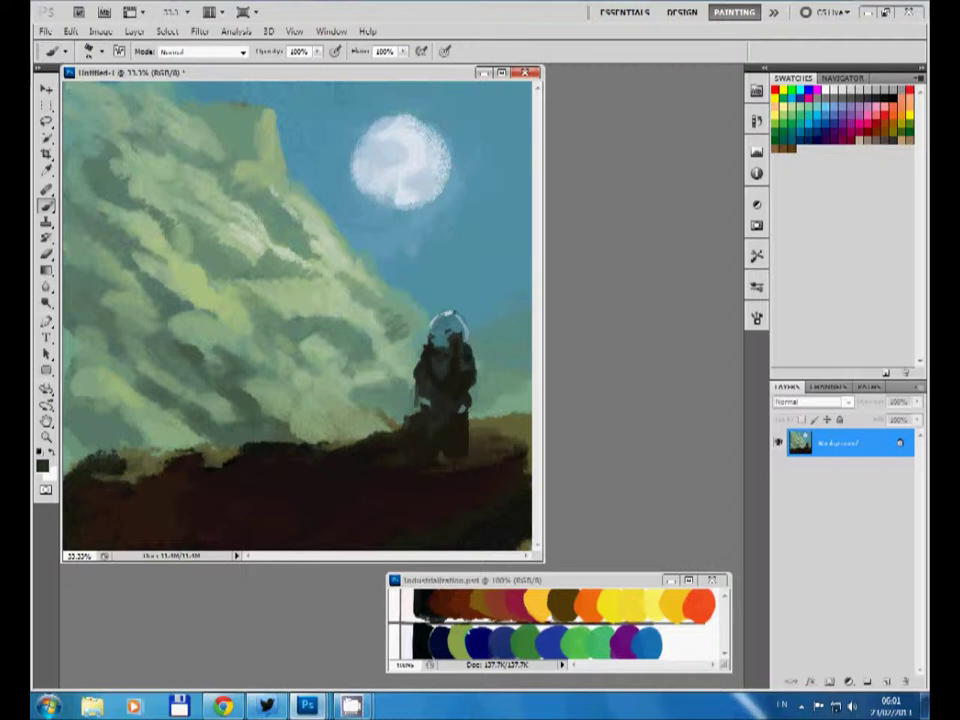
Widen the figure with black paint on its right shoulder and left side.
alt+click(343, 282)
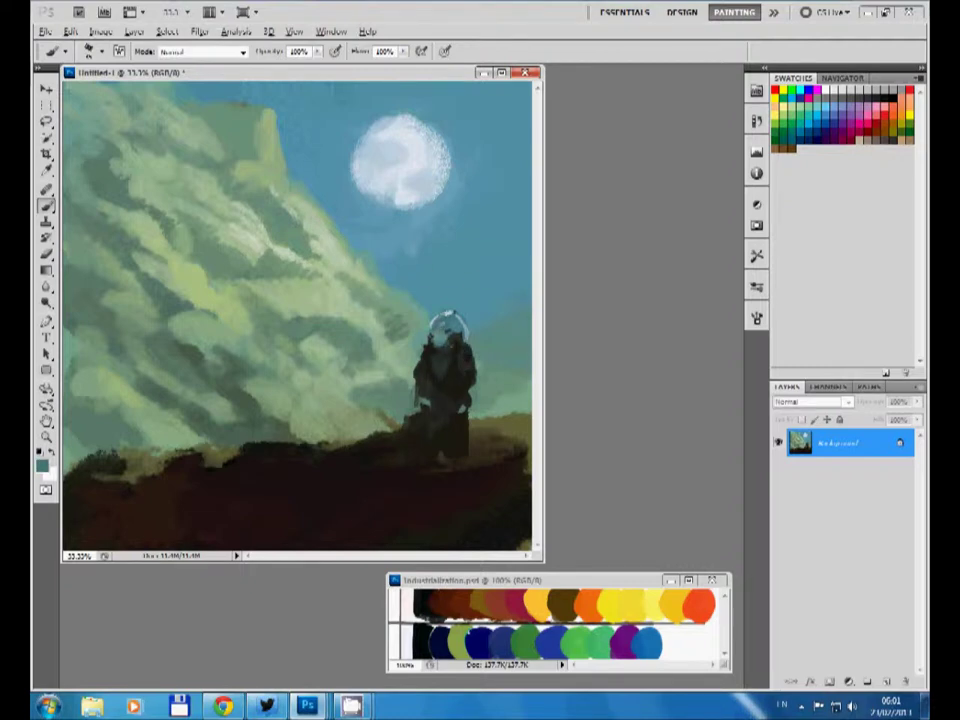
key(d)
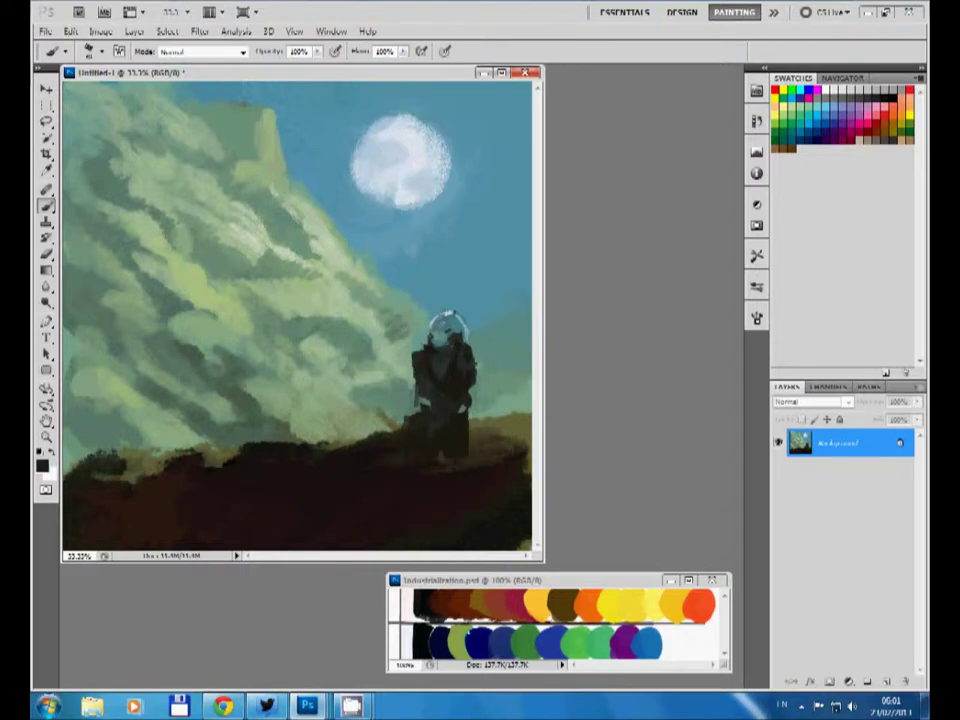
drag(468, 345, 476, 385)
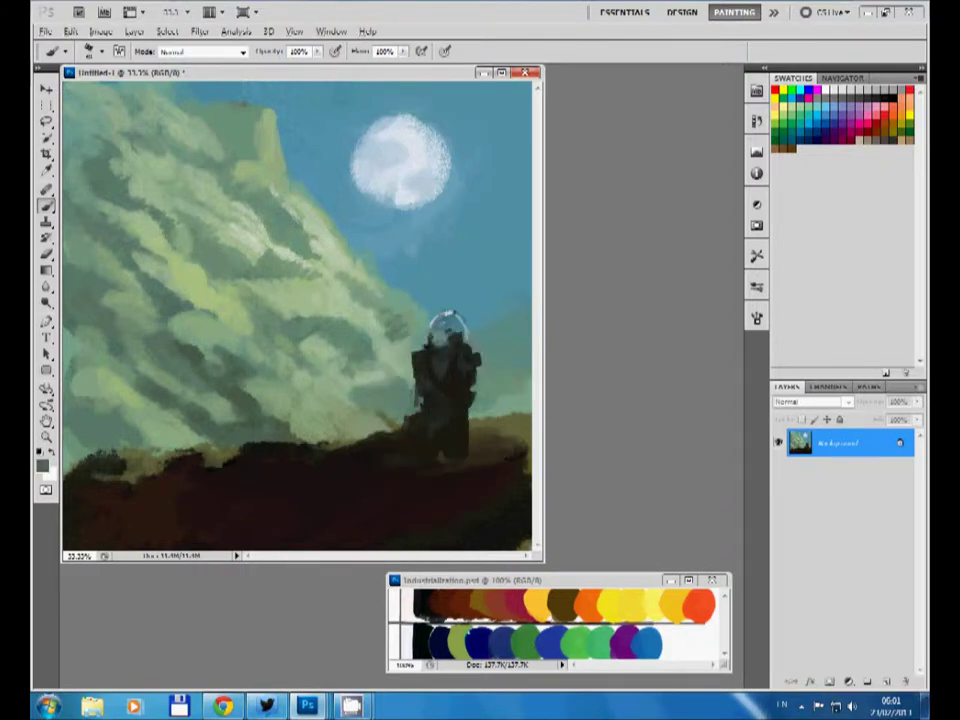
mouse_move(413, 362)
mouse_down()
mouse_move(410, 405)
mouse_move(446, 490)
mouse_up()
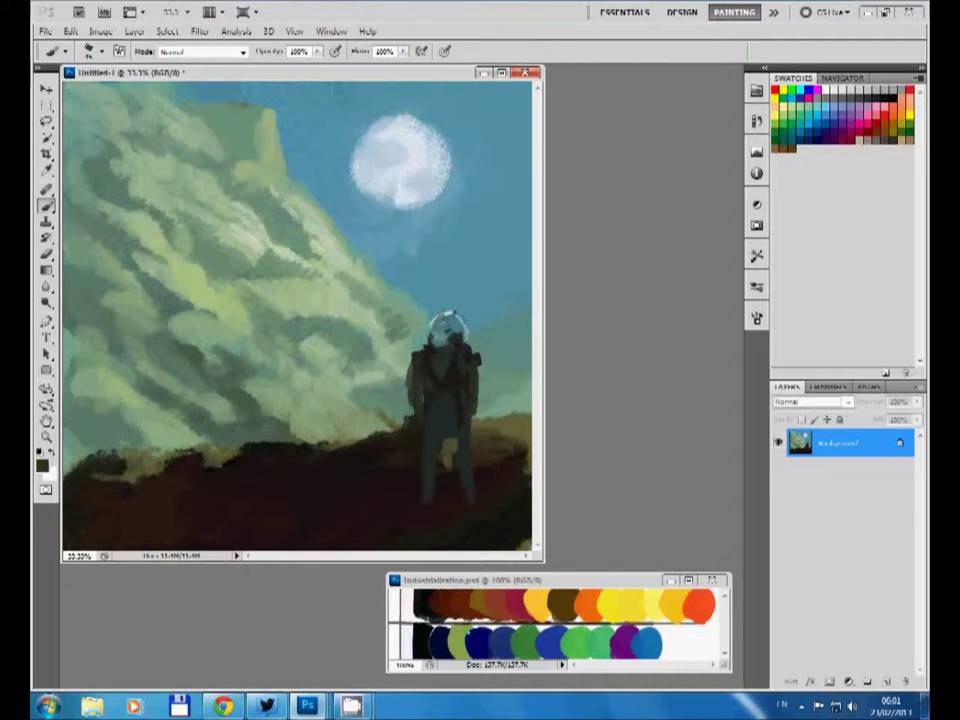
Paint an orange stroke down the figure's legs and cover it with sampled dark tones.
alt+click(447, 483)
mouse_move(433, 478)
mouse_down()
mouse_move(460, 483)
mouse_move(460, 460)
mouse_up()
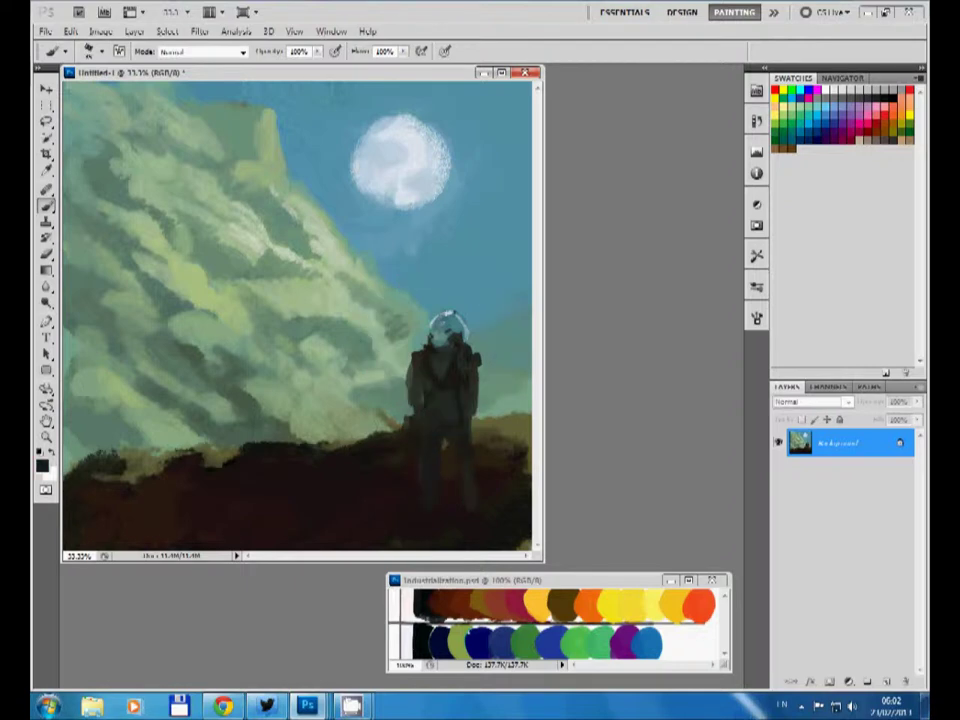
drag(425, 425, 421, 505)
alt+click(422, 450)
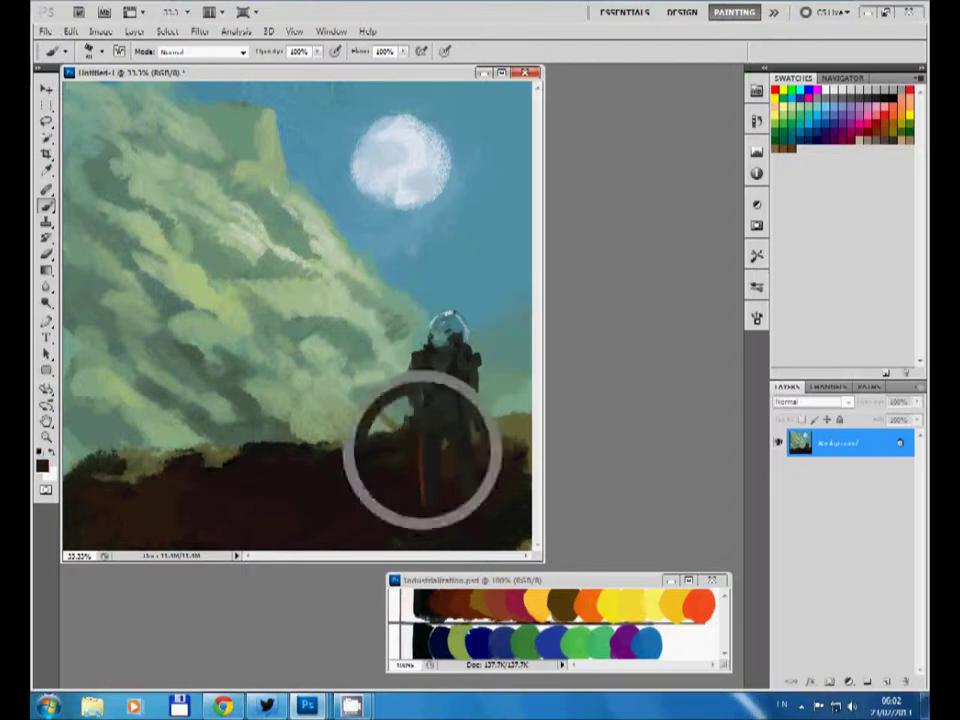
drag(424, 420, 422, 505)
alt+click(418, 450)
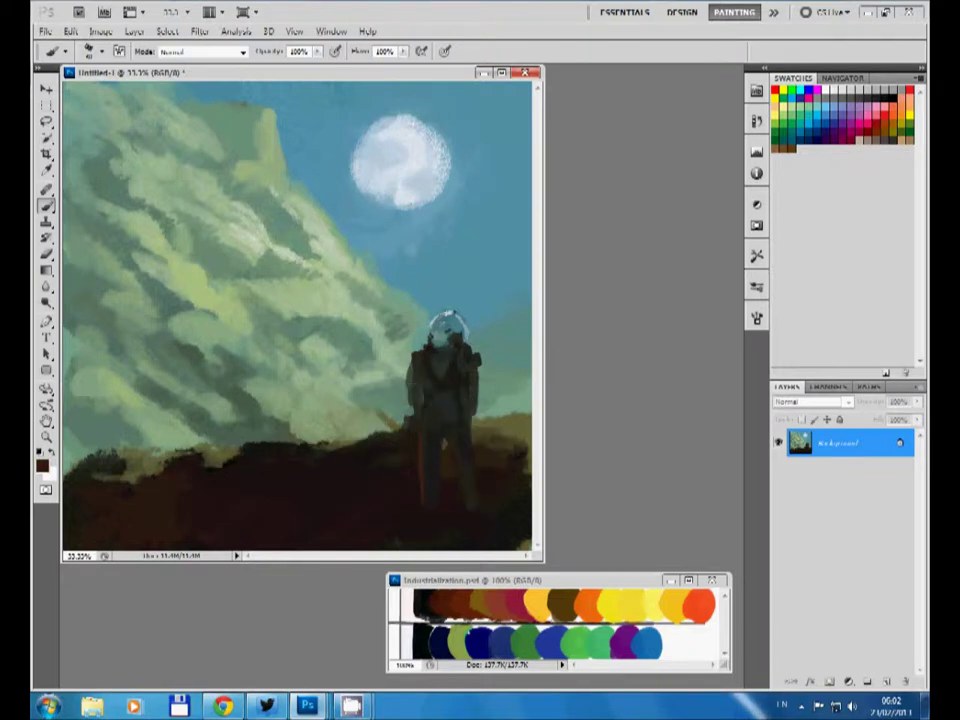
Add a light blue-grey stroke on the right leg, darken it, and return to black.
alt+click(447, 322)
drag(465, 400, 472, 487)
alt+click(470, 480)
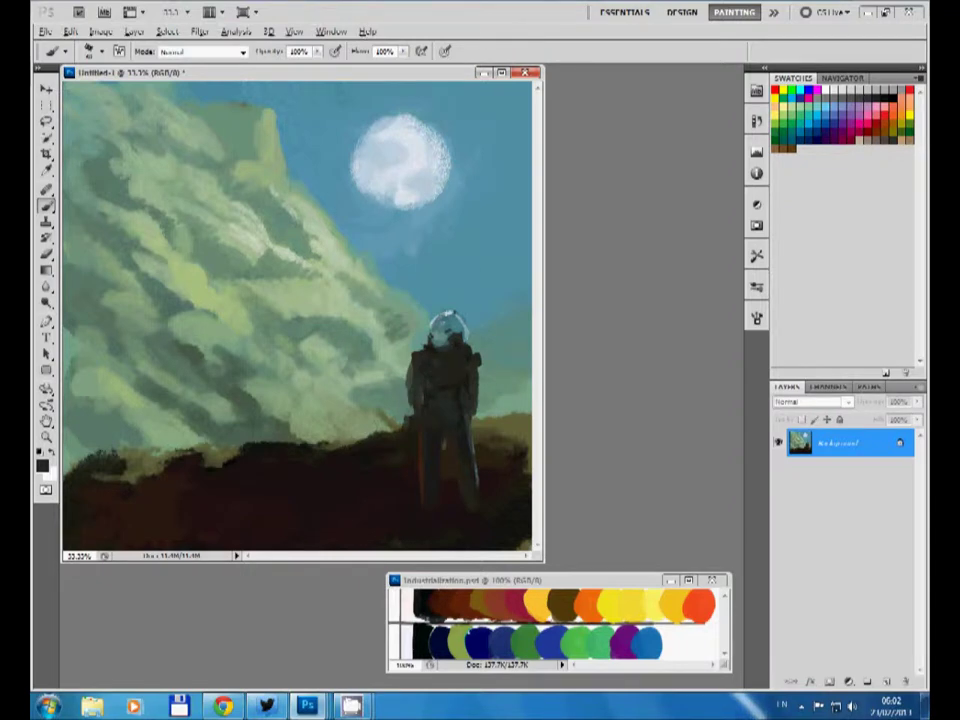
alt+click(315, 266)
key(d)
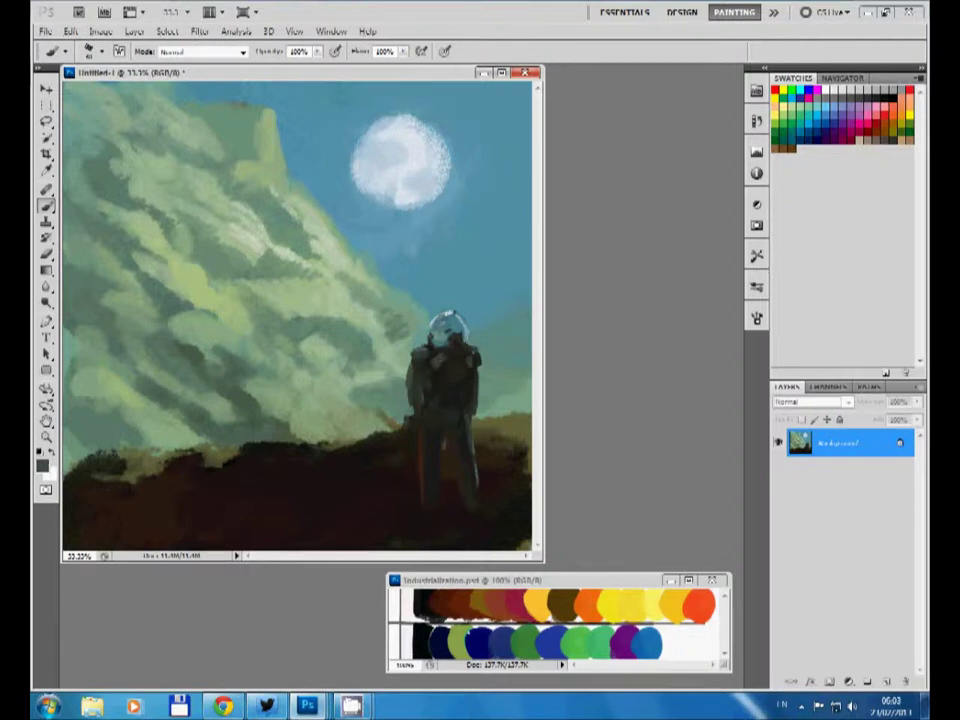
Sample a colour from the armoured figure's helmet area.
alt+click(439, 326)
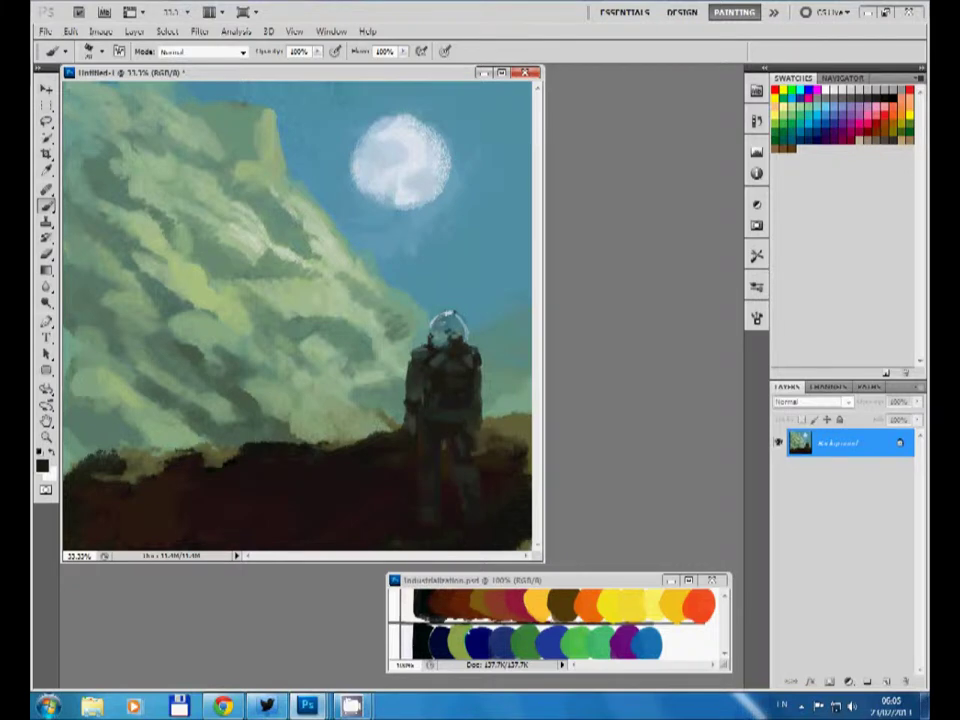
Pick grey-teal, helmet, sky and ground tones to dab onto the figure's helmet and armour.
alt+click(355, 331)
alt+click(450, 352)
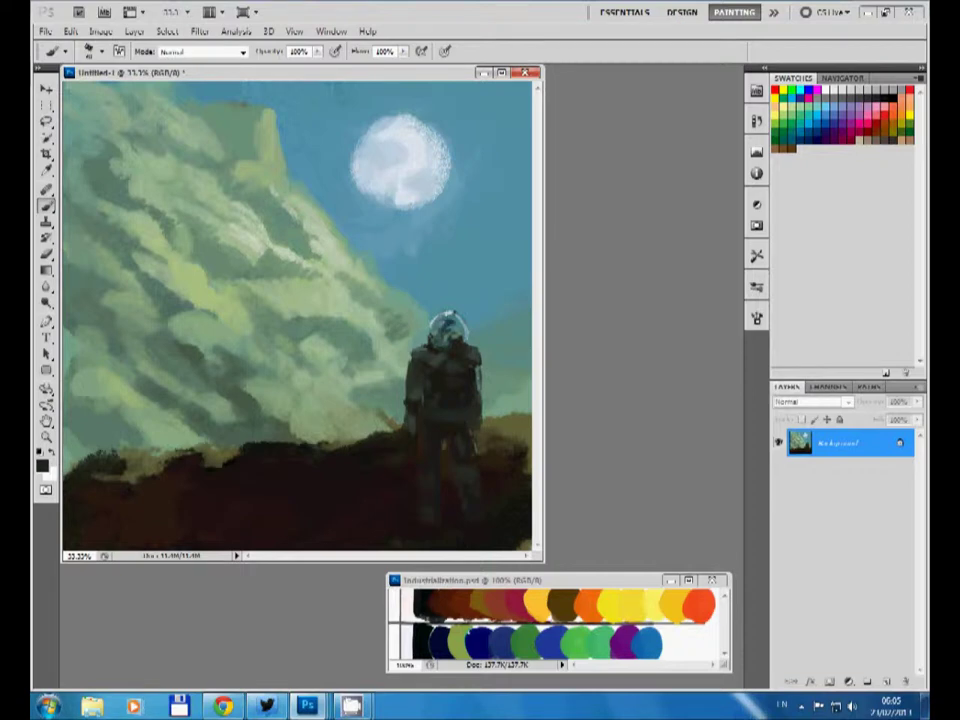
alt+click(444, 302)
key(d)
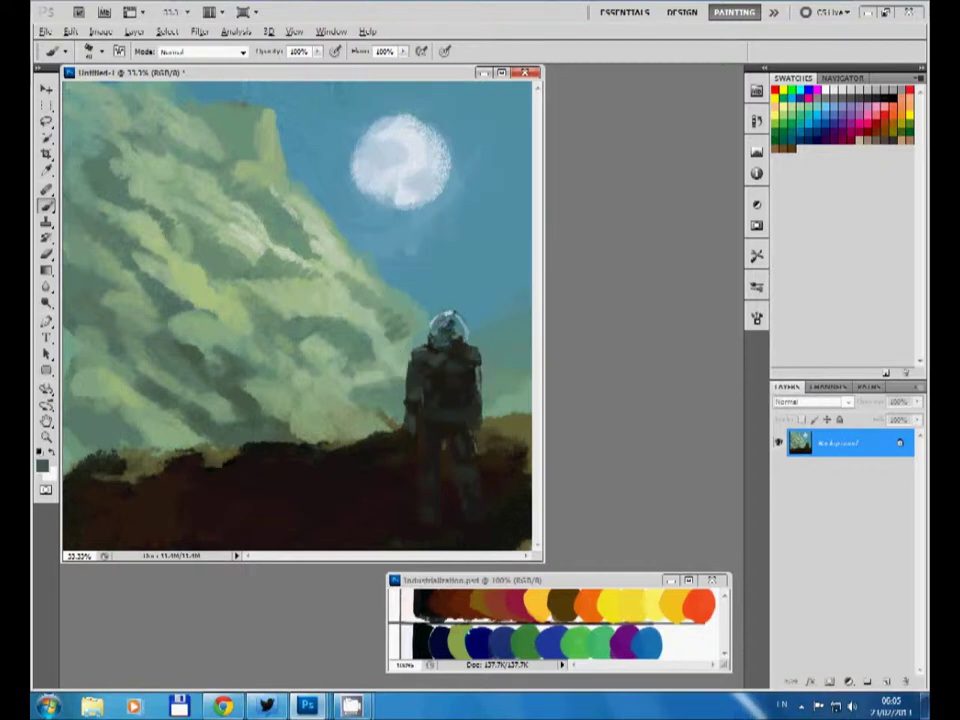
alt+click(333, 240)
alt+click(330, 252)
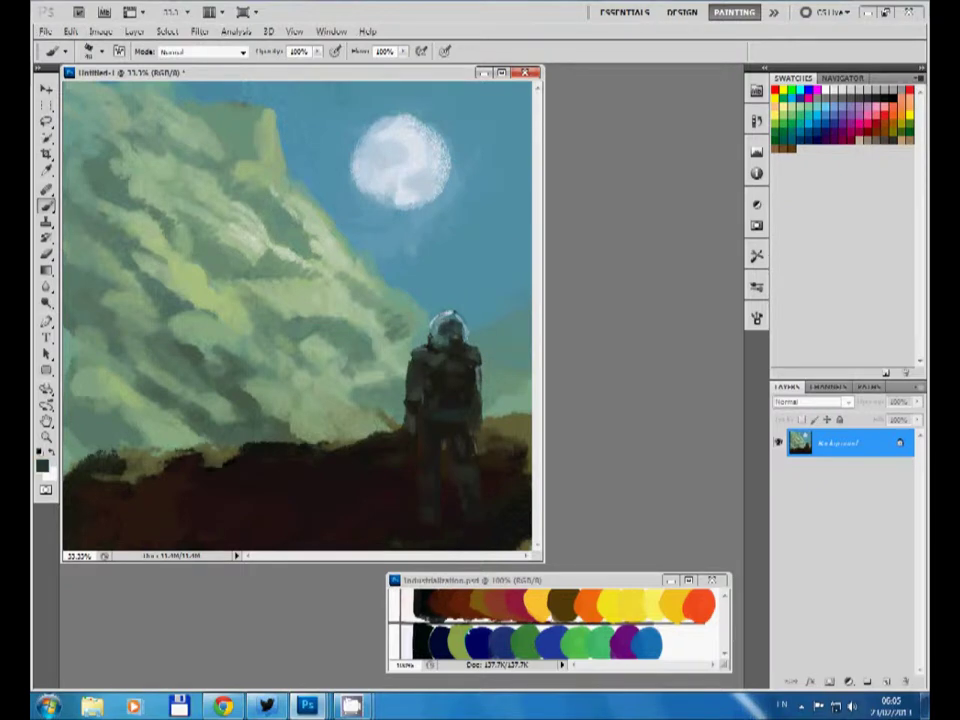
alt+click(450, 325)
alt+click(325, 450)
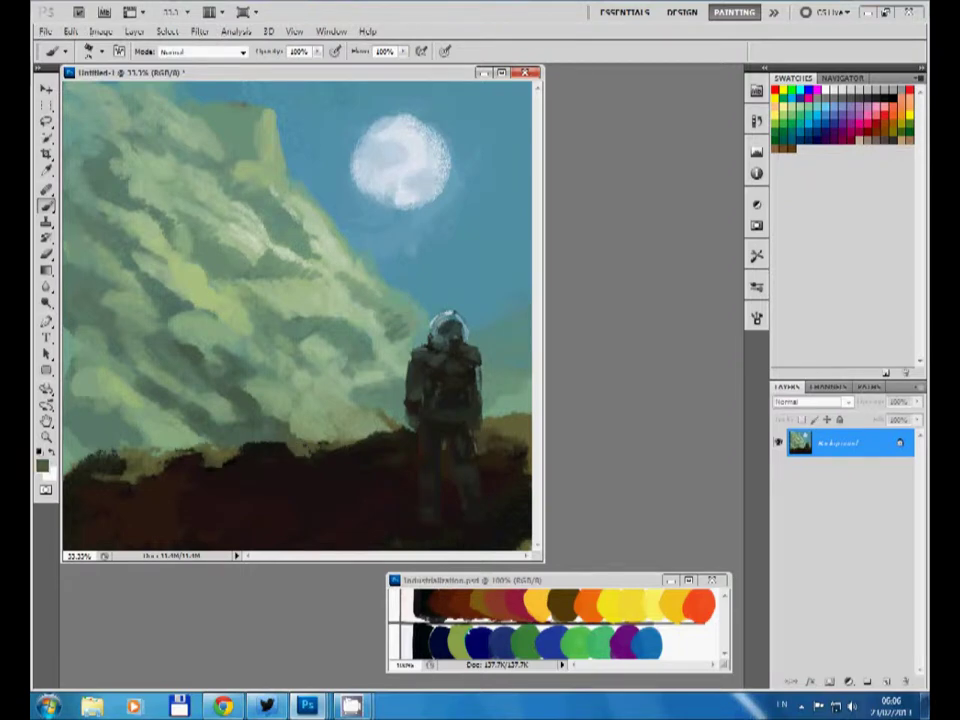
Brush pale grey highlights along the ridge top from the left hilltop toward the figure.
mouse_move(282, 445)
mouse_down()
mouse_move(335, 449)
mouse_move(320, 447)
mouse_move(350, 440)
mouse_up()
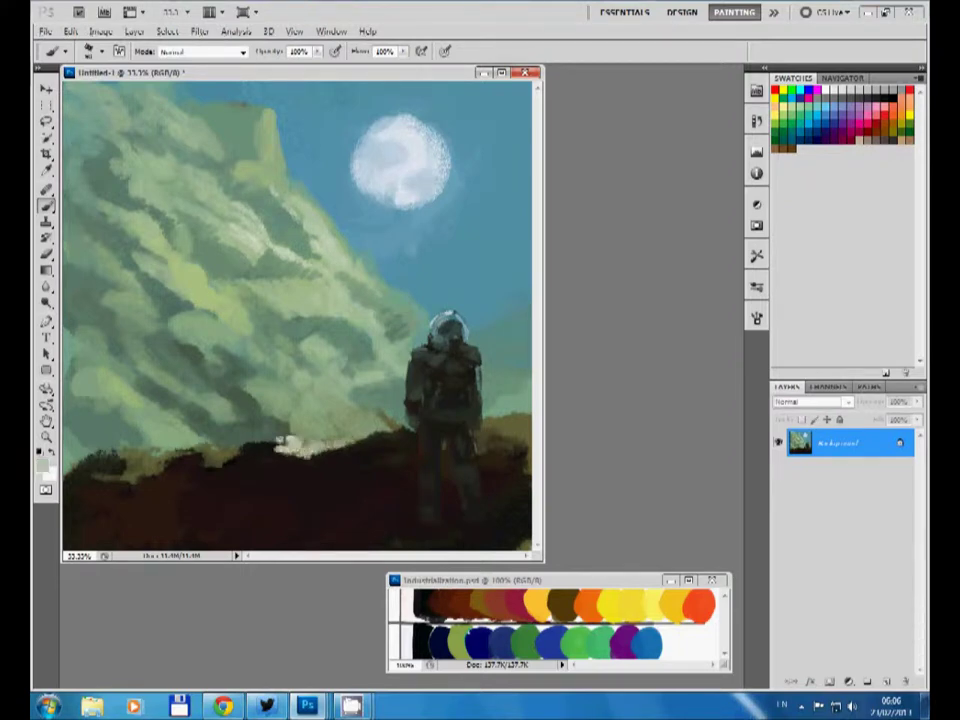
drag(238, 448, 200, 450)
alt+click(236, 464)
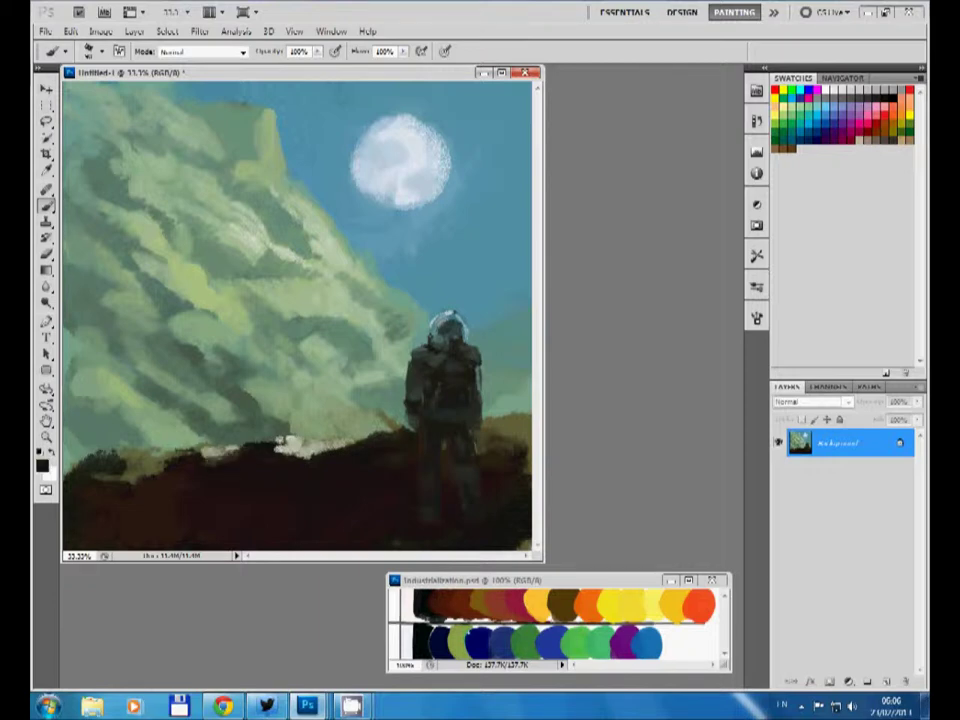
alt+click(238, 452)
alt+click(270, 458)
drag(95, 463, 135, 457)
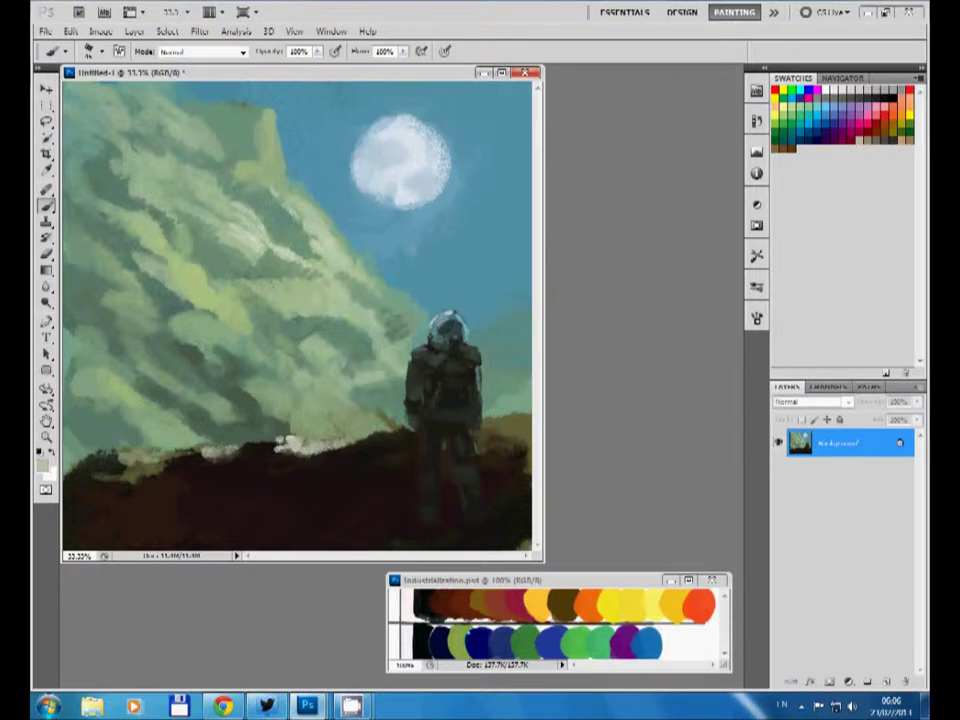
alt+click(106, 471)
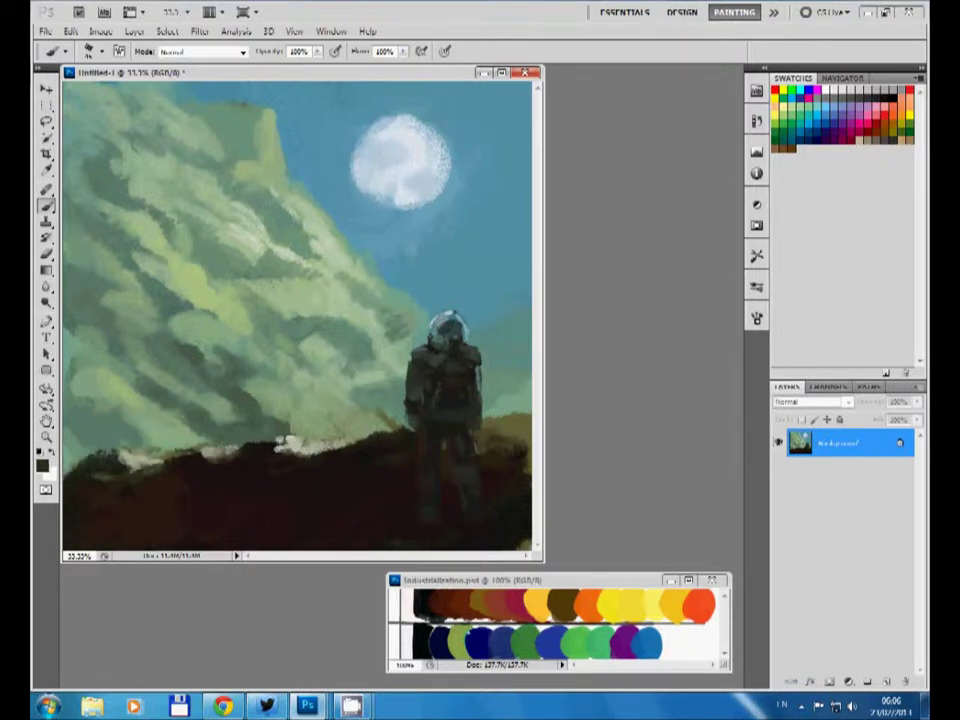
alt+click(75, 395)
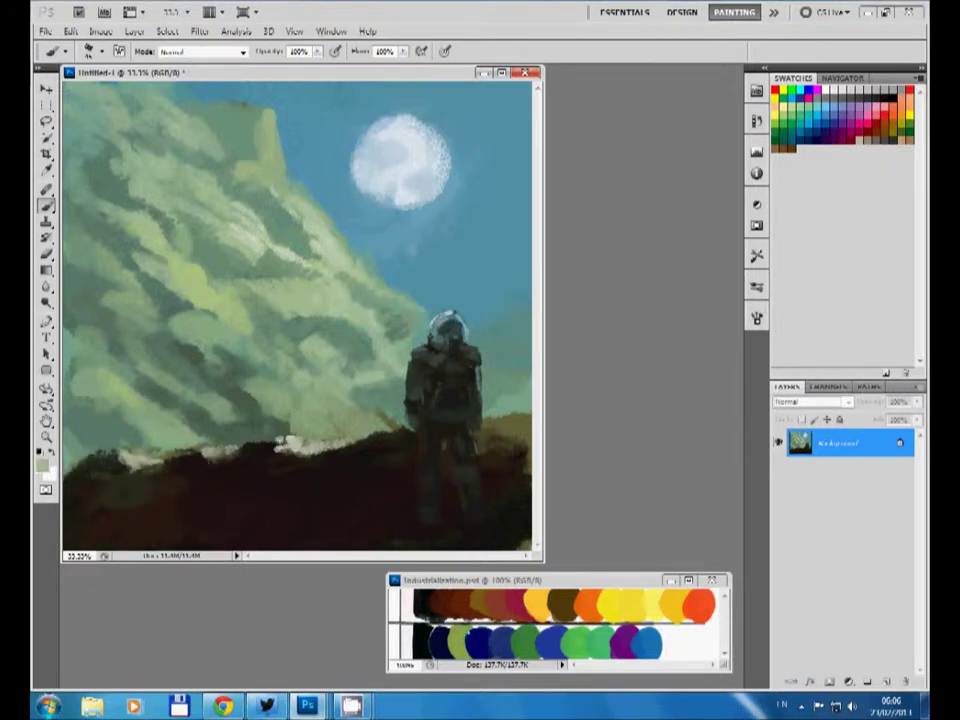
alt+click(313, 245)
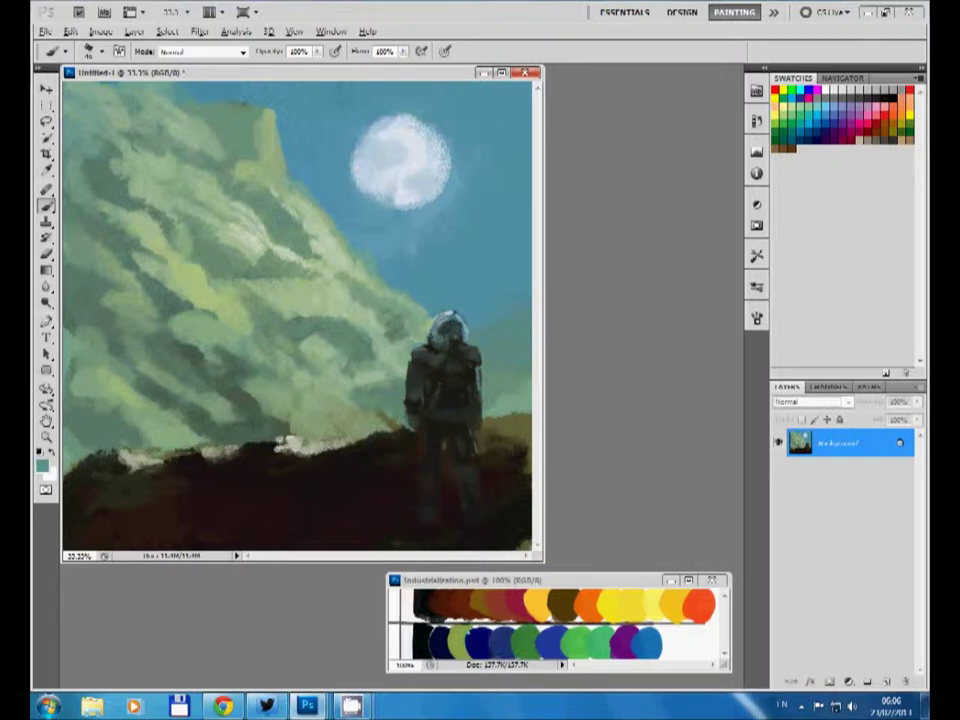
Paint sampled sky blue over the top-left cliff edge to reshape the summit.
alt+click(396, 335)
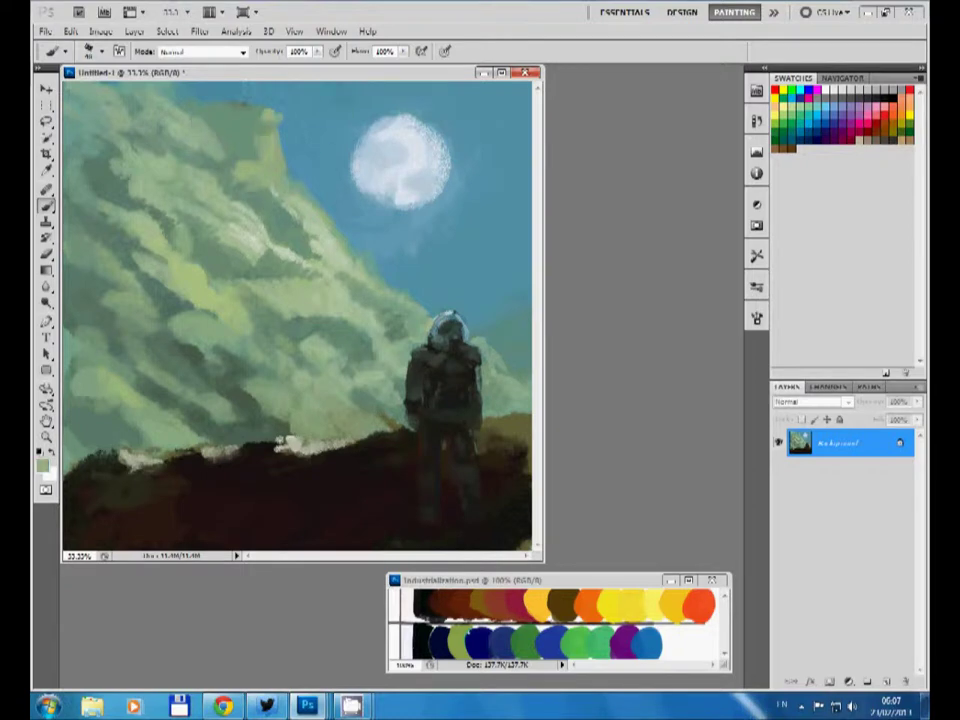
alt+click(207, 95)
alt+click(170, 380)
alt+click(280, 135)
mouse_move(180, 80)
mouse_down()
mouse_move(167, 91)
mouse_move(142, 86)
mouse_move(186, 107)
mouse_move(187, 121)
mouse_up()
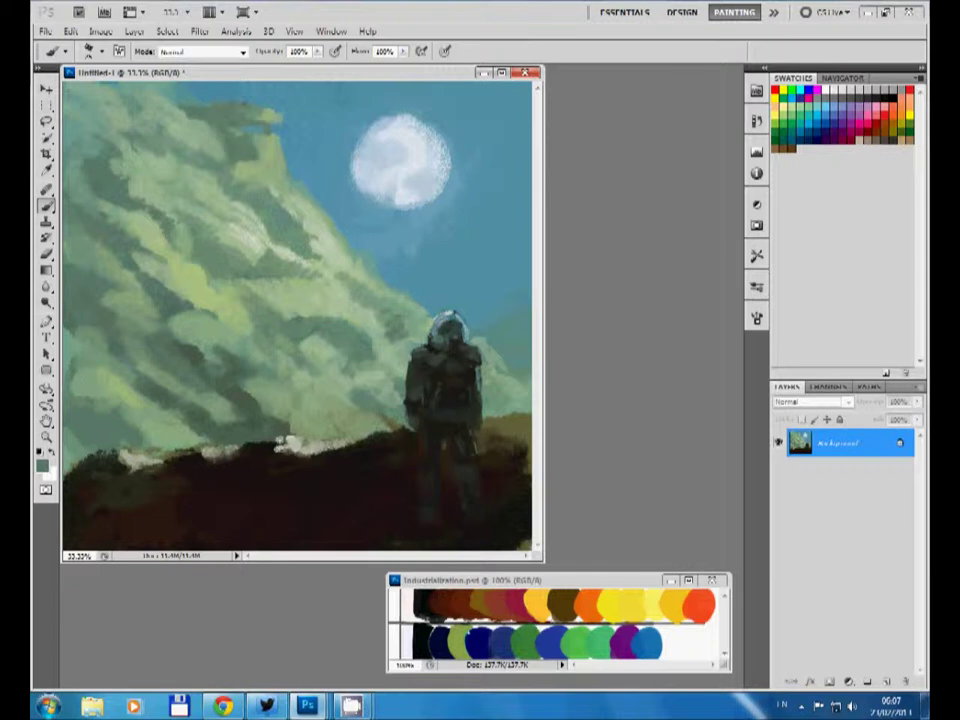
Shape a small clifftop structure with pale green and teal strokes.
alt+click(240, 160)
alt+click(253, 133)
alt+click(250, 135)
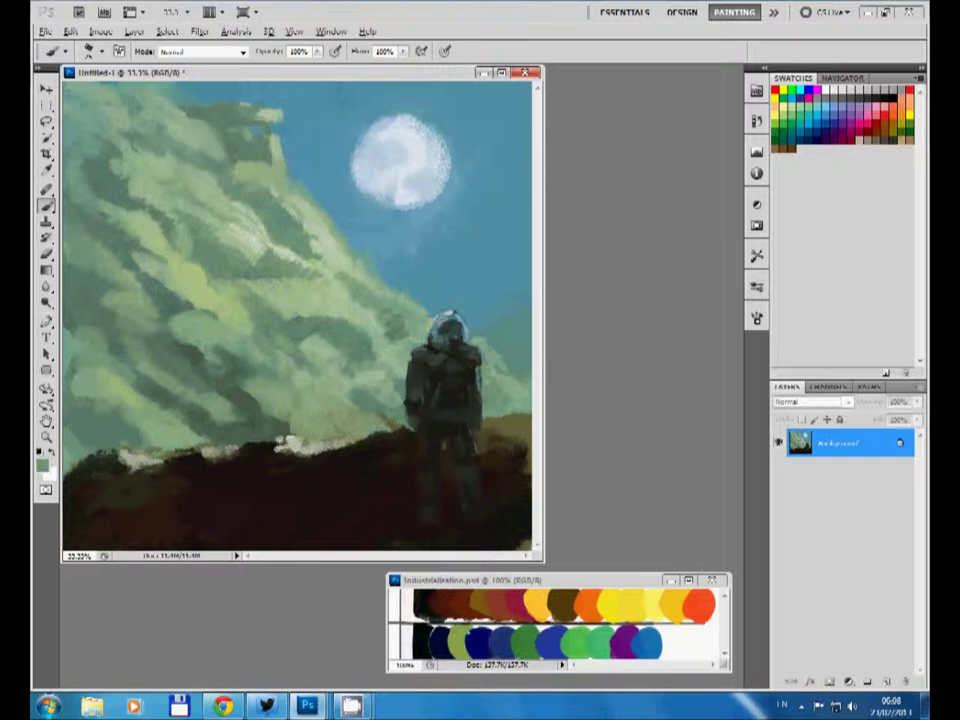
alt+click(184, 103)
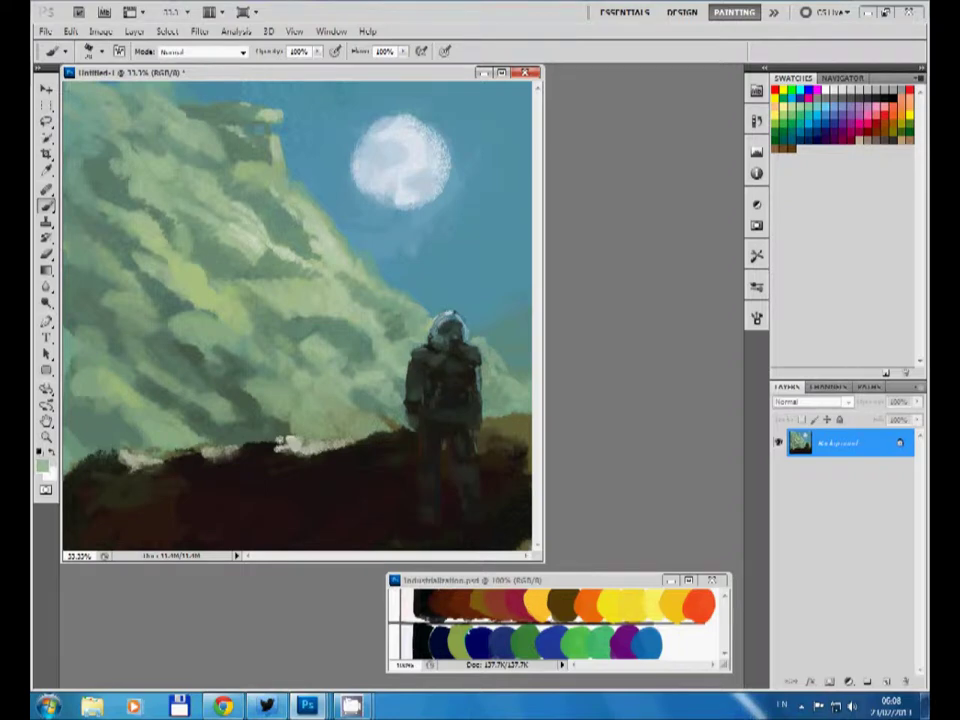
alt+click(188, 96)
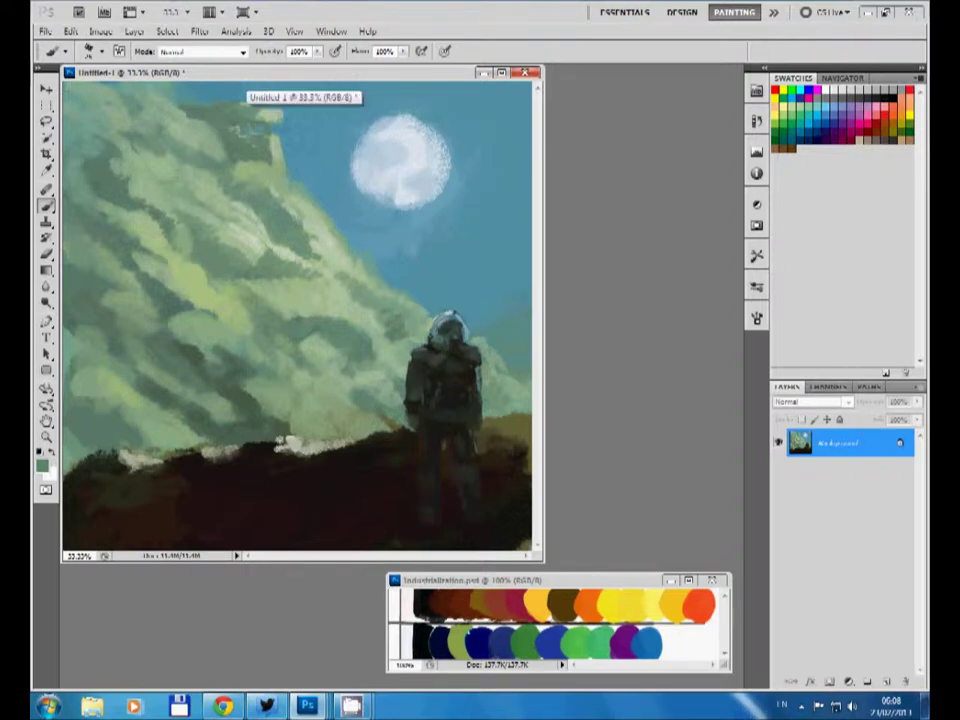
drag(248, 115, 262, 150)
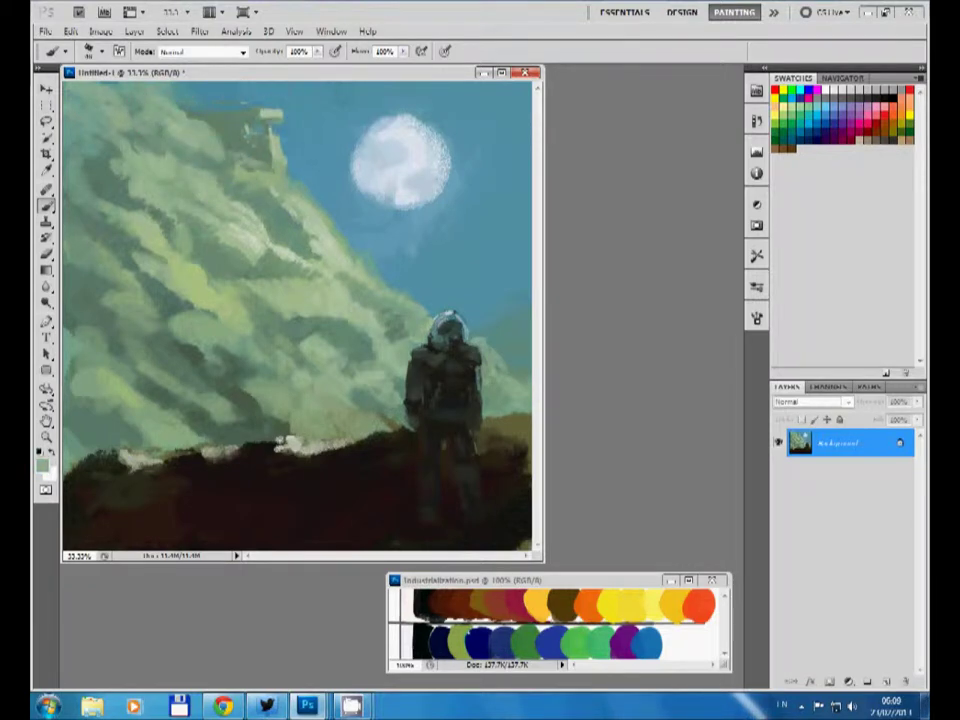
Add a red-orange accent bottom-left and shade the clifftop structure with red and grey-green.
alt+click(133, 489)
alt+click(233, 140)
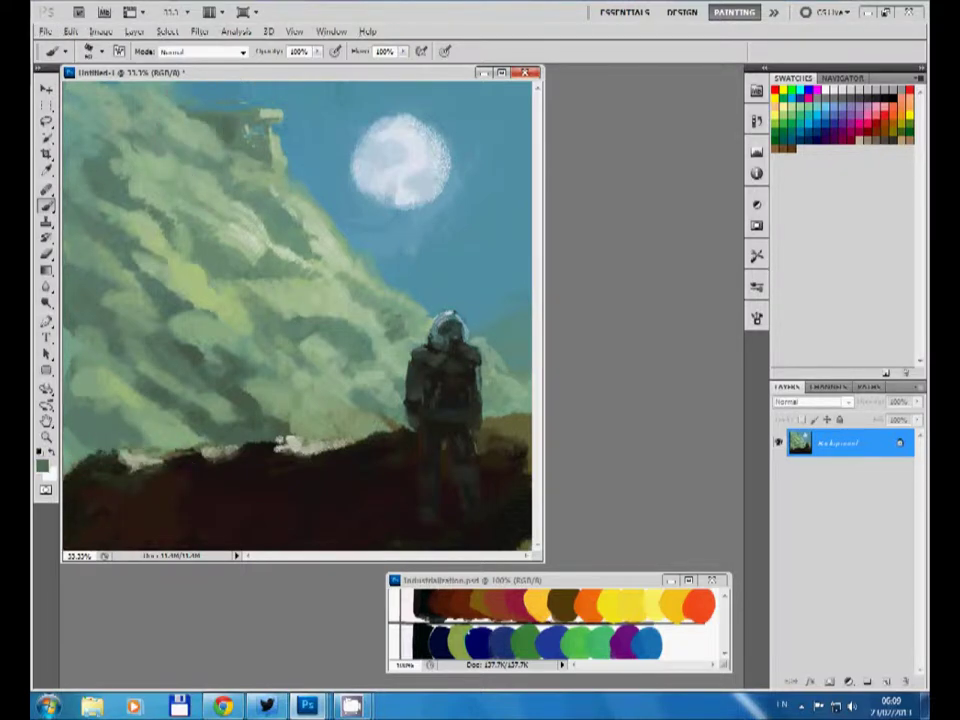
alt+click(222, 130)
alt+click(700, 605)
drag(106, 521, 120, 535)
click(232, 130)
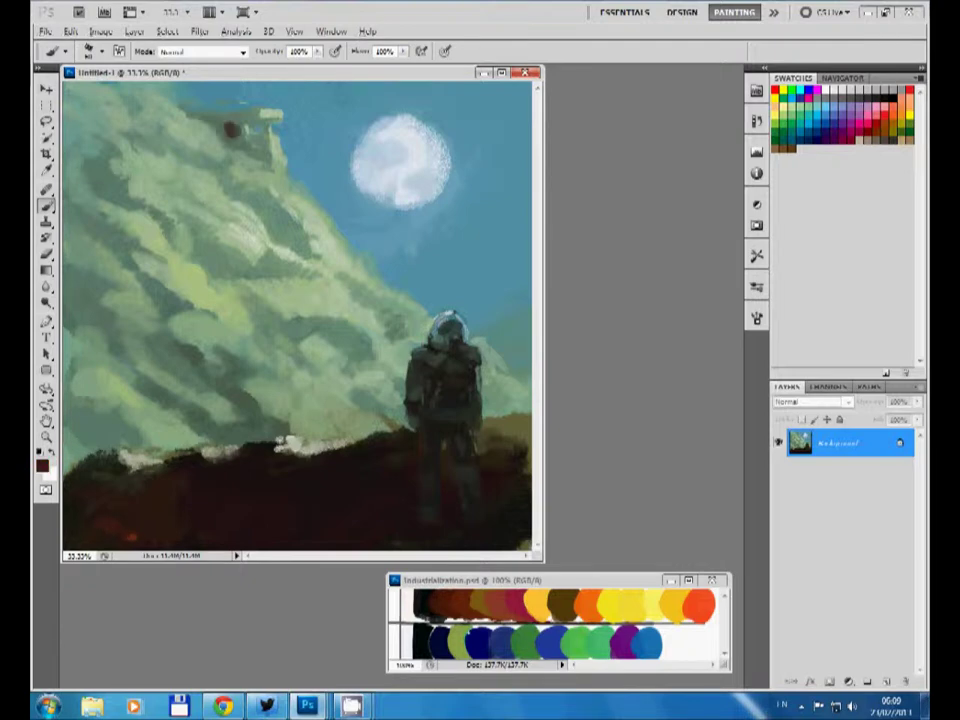
alt+click(250, 122)
drag(226, 126, 236, 134)
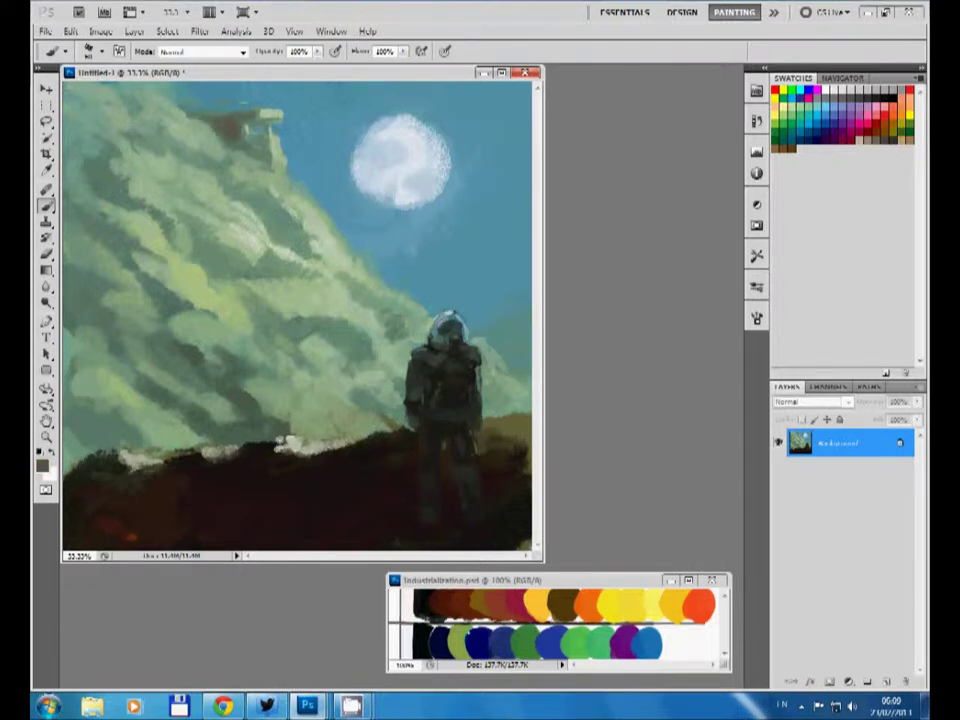
Try Alt+[ twice to reach another layer, dismissing each 'forward layer' unavailable error.
key(alt+bracketleft)
key(Return)
key(alt+bracketleft)
key(Return)
Try Alt+] twice for the layer above, dismissing each 'forward layer' error.
key(alt+bracketright)
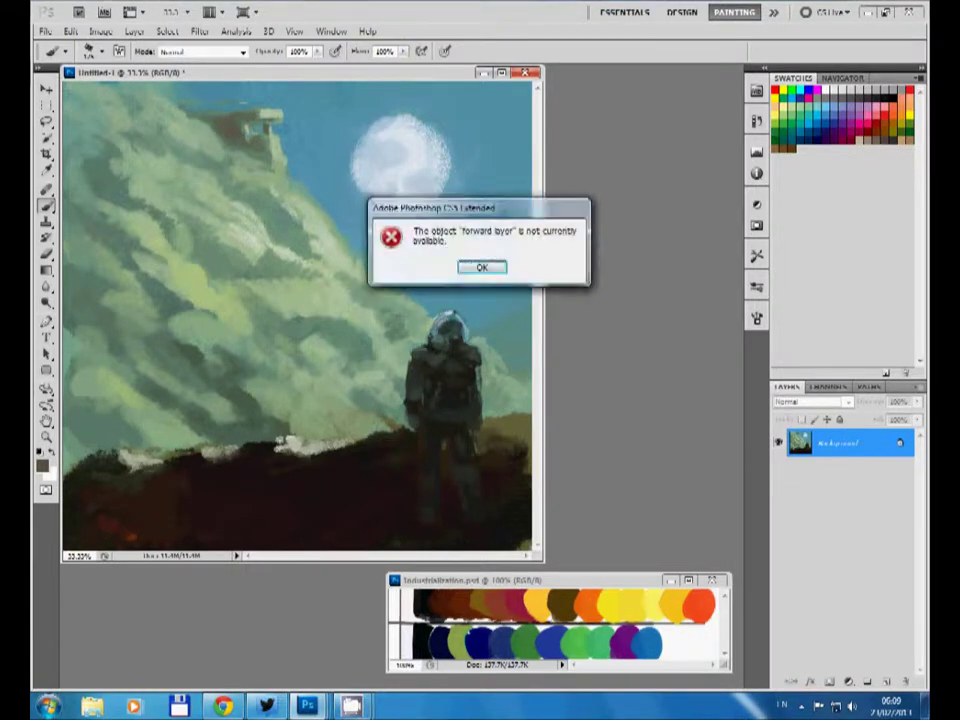
key(Return)
key(alt+bracketright)
key(Return)
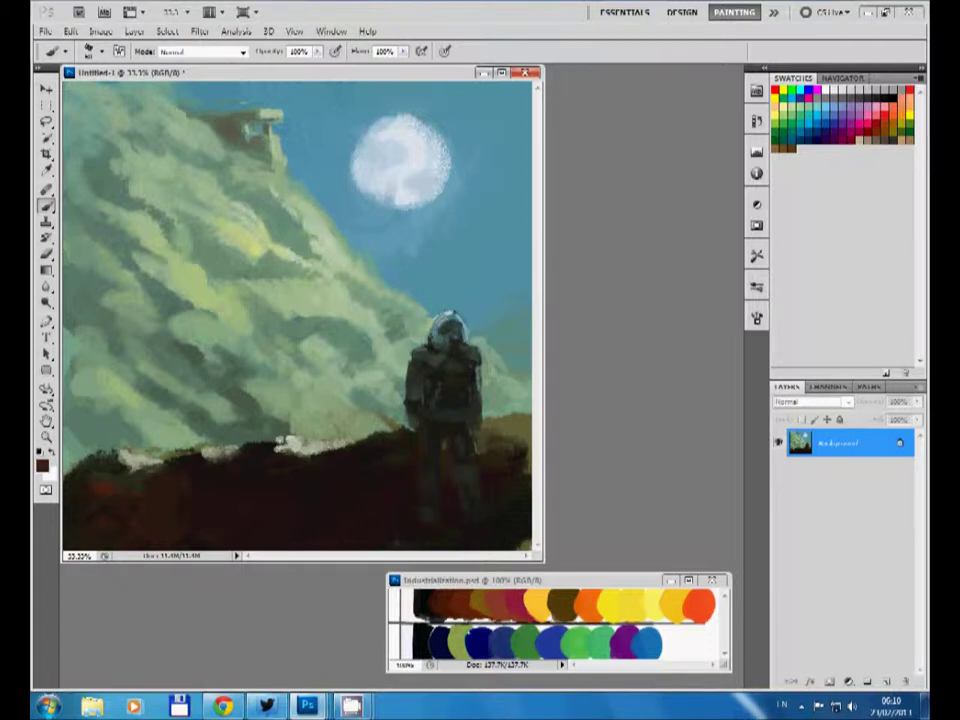
Paint a red-brown ridge stroke and light blue highlights on the ridge right of the figure.
drag(260, 463, 282, 461)
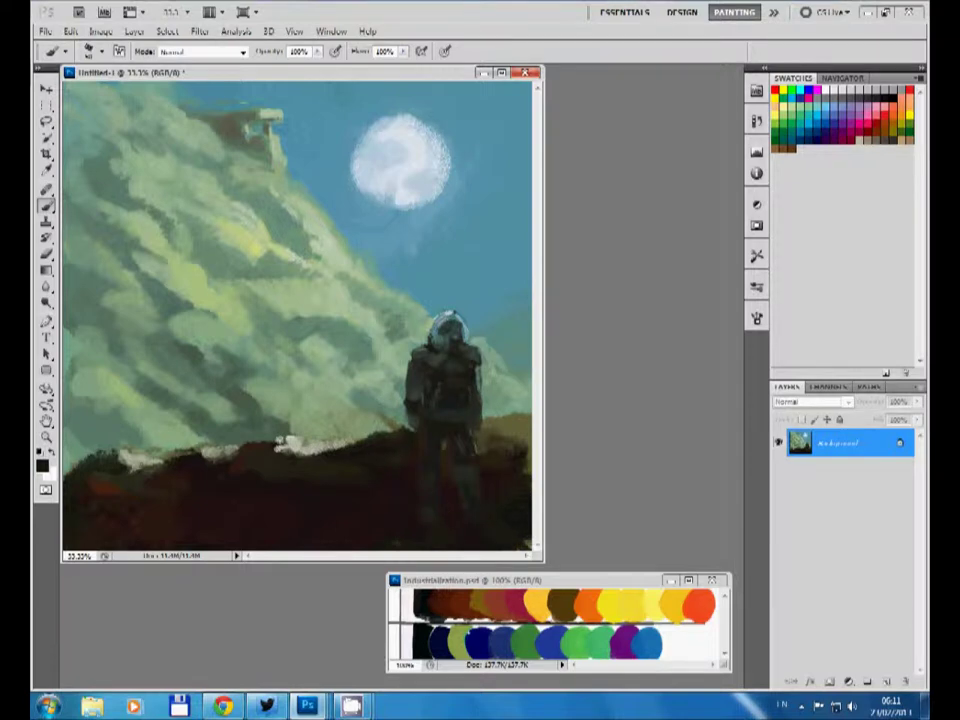
key(x)
drag(480, 440, 528, 420)
alt+click(515, 398)
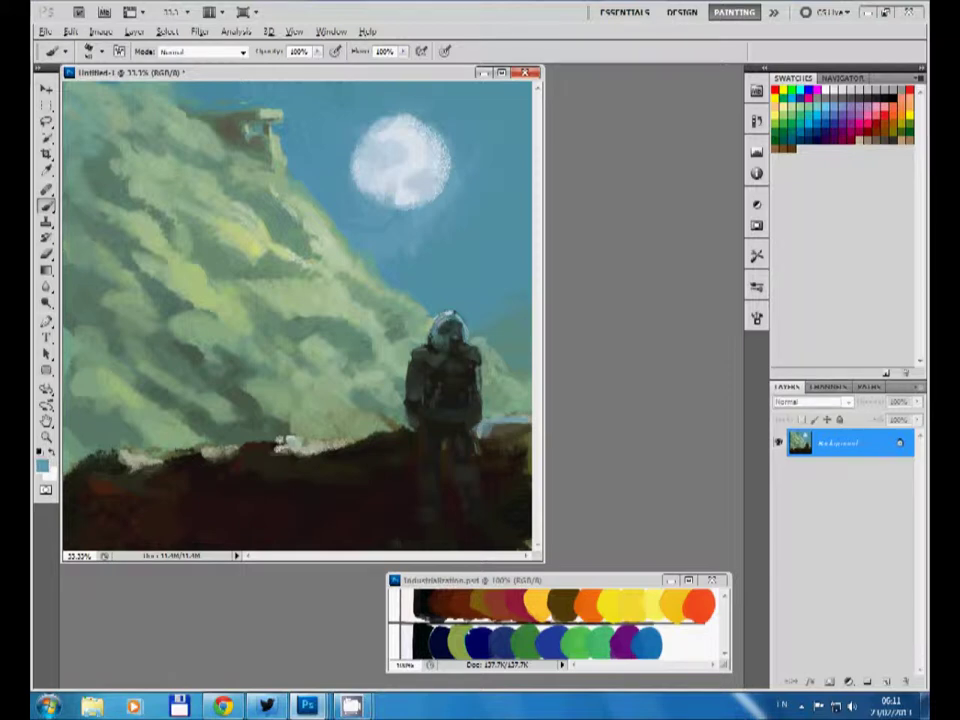
Enlarge the white ridge patch left of the figure, thin the right strip, and zoom in.
alt+click(300, 440)
drag(284, 446, 330, 447)
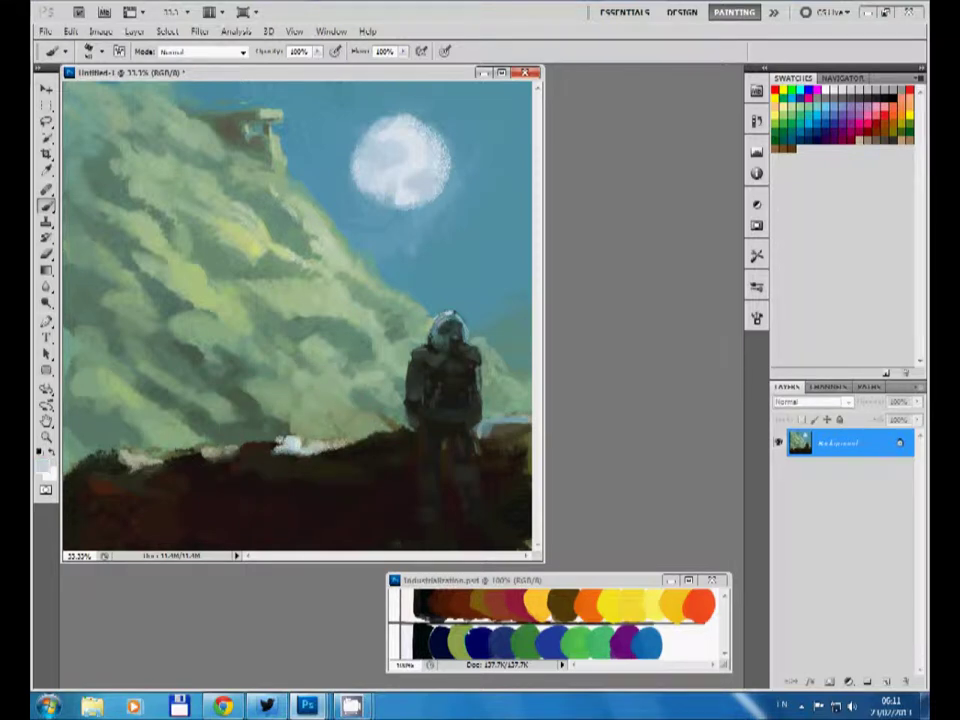
drag(478, 436, 516, 426)
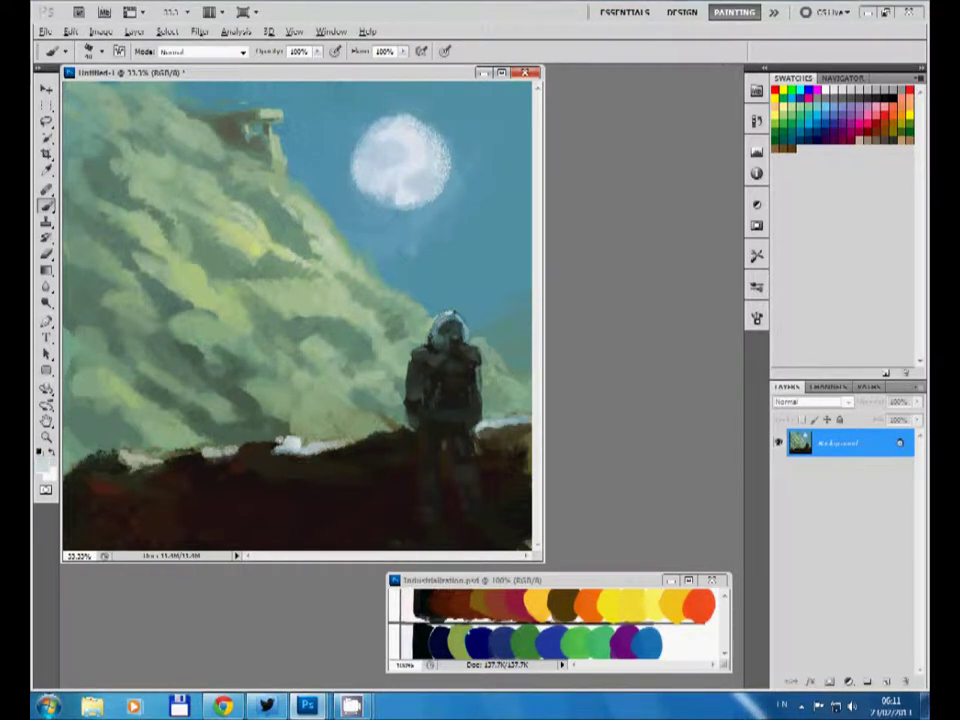
key(x)
key(ctrl+plus)
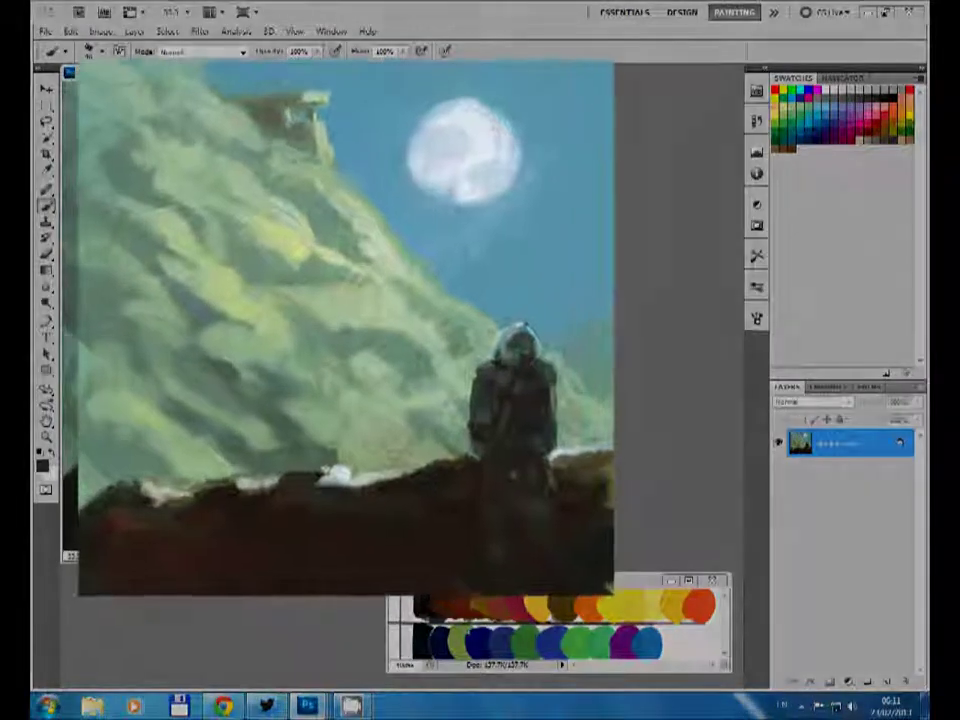